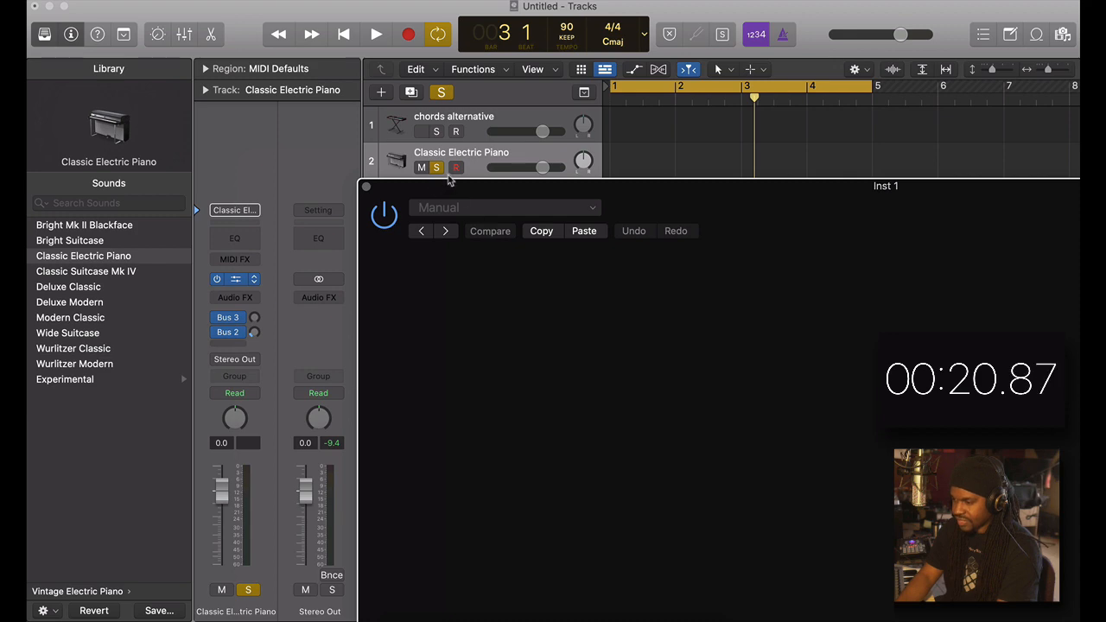
Close the Orb Chords window, load Orb Melody as the instrument on track 3, and close its plug-in window
left_click_drag(447, 185, 441, 150)
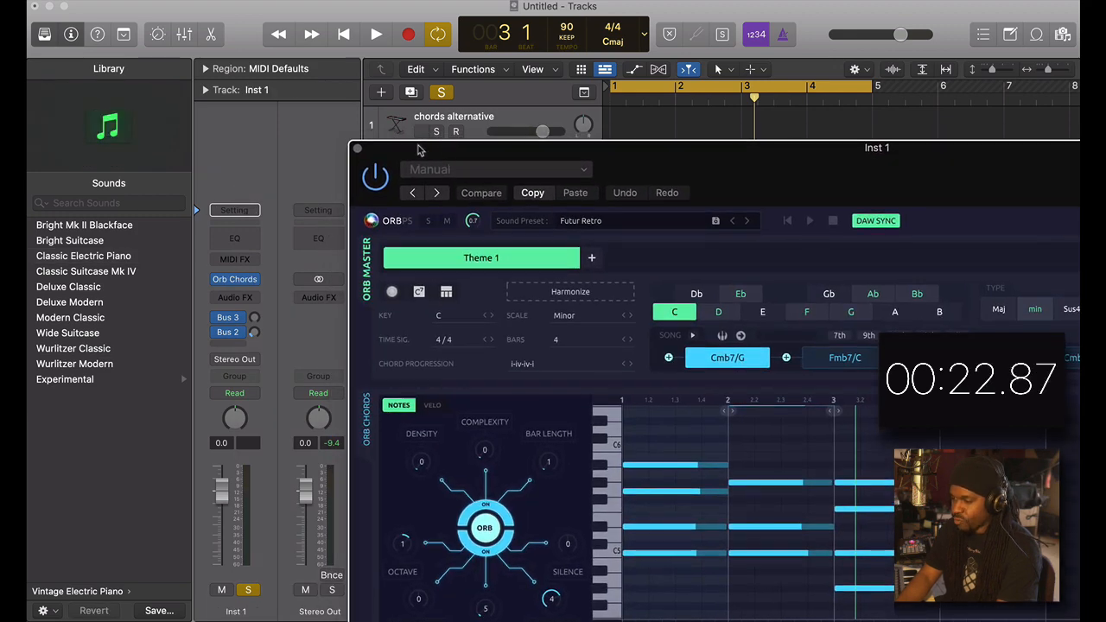
left_click(357, 150)
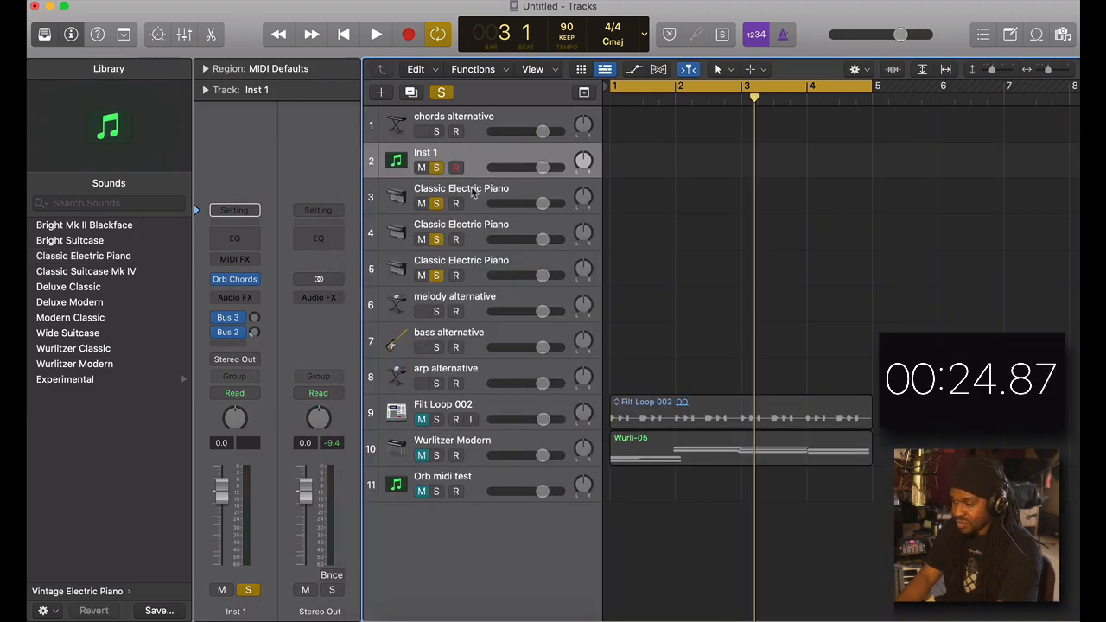
left_click(475, 192)
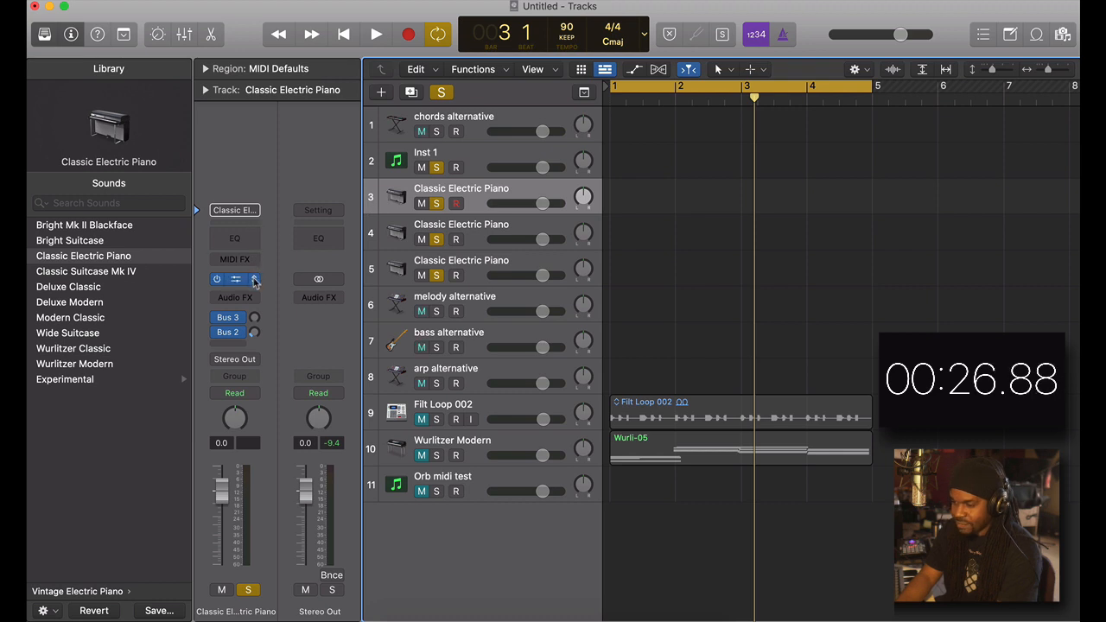
left_click(252, 281)
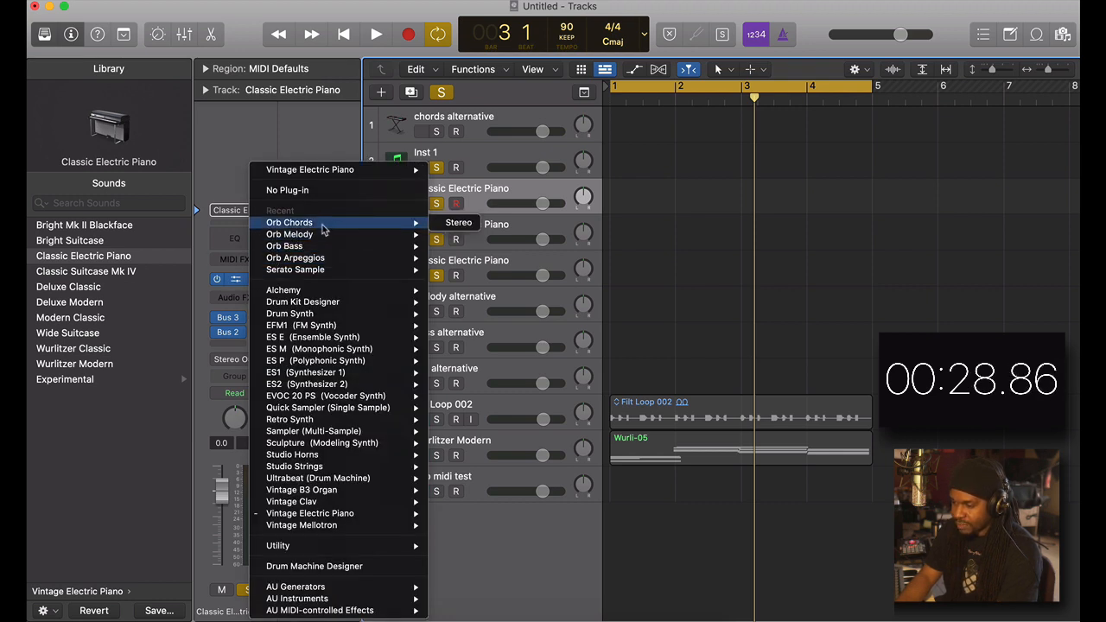
mouse_move(321, 235)
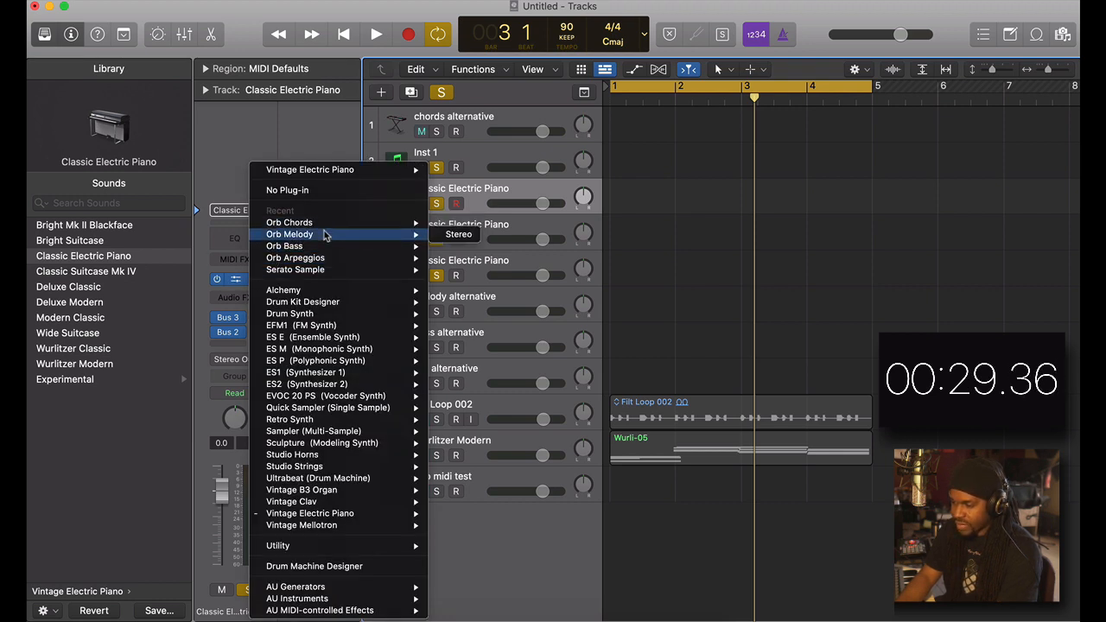
left_click(375, 236)
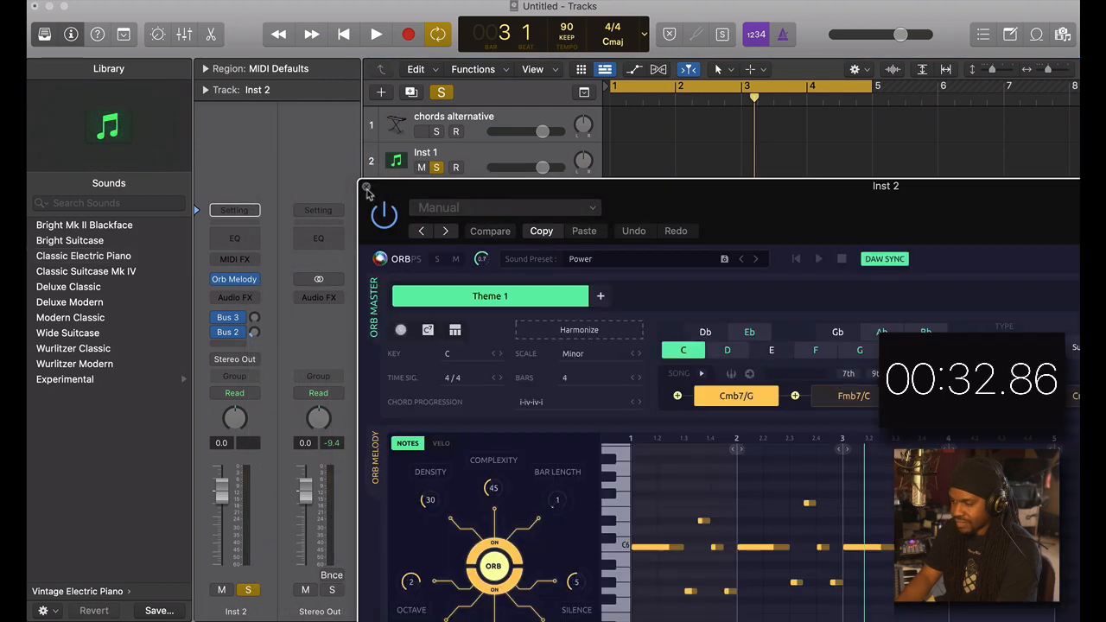
left_click(366, 190)
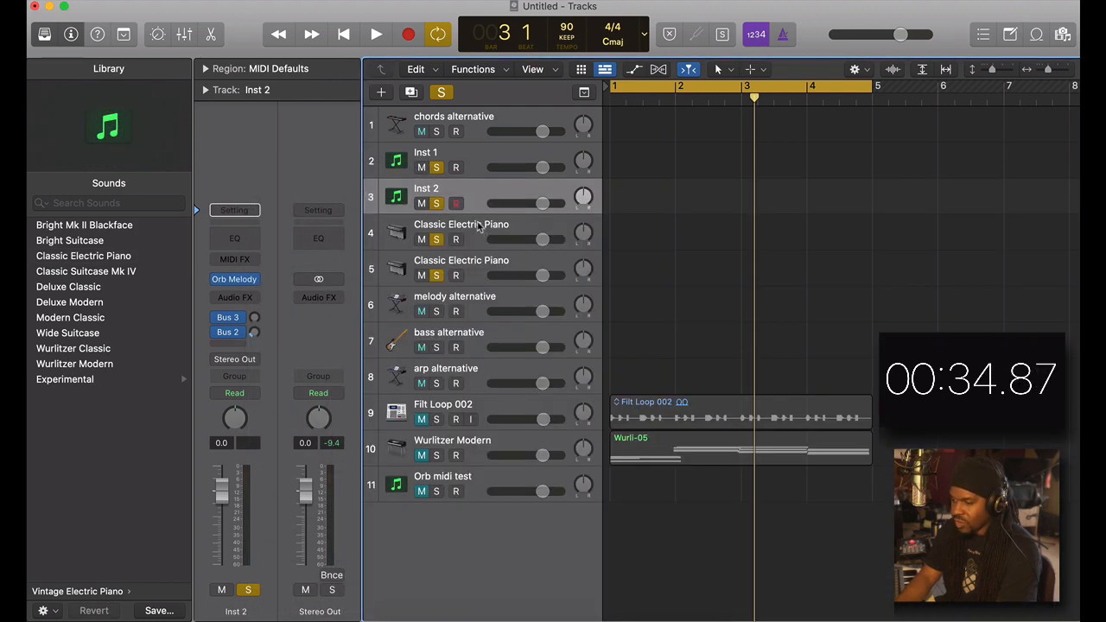
Replace the Classic Electric Piano instrument on track 4 with Orb Bass and close its plug-in window
left_click(479, 227)
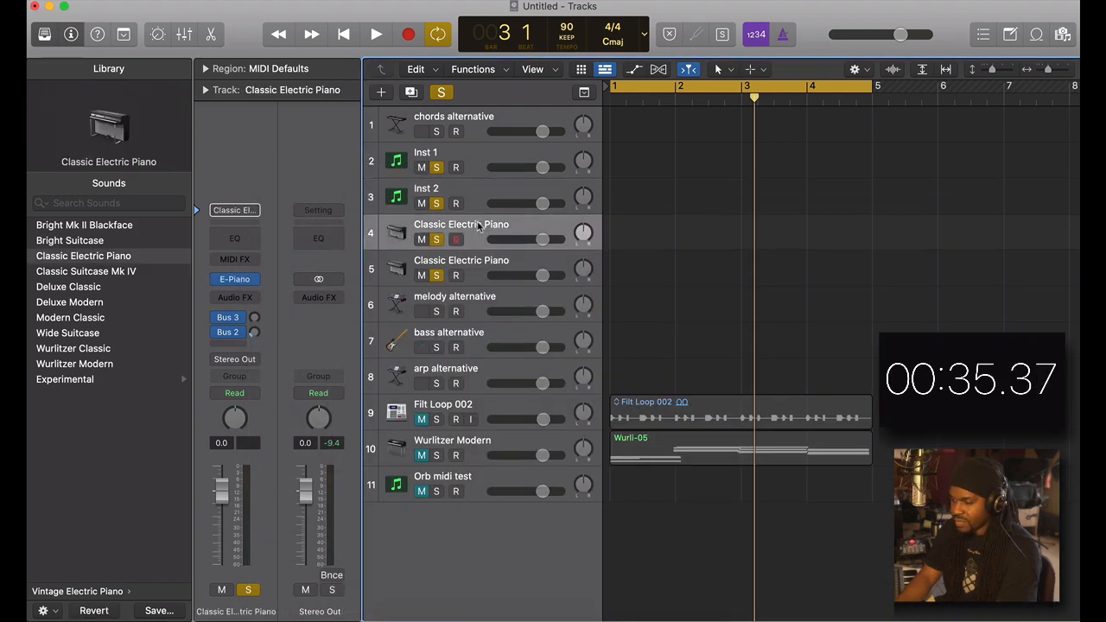
left_click(255, 276)
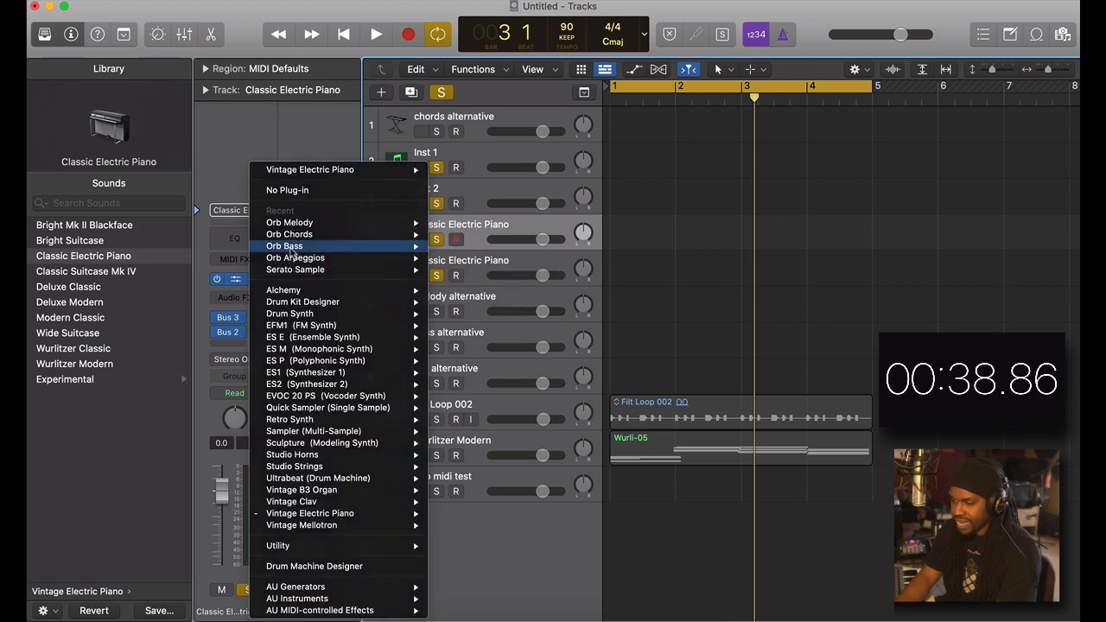
left_click(291, 247)
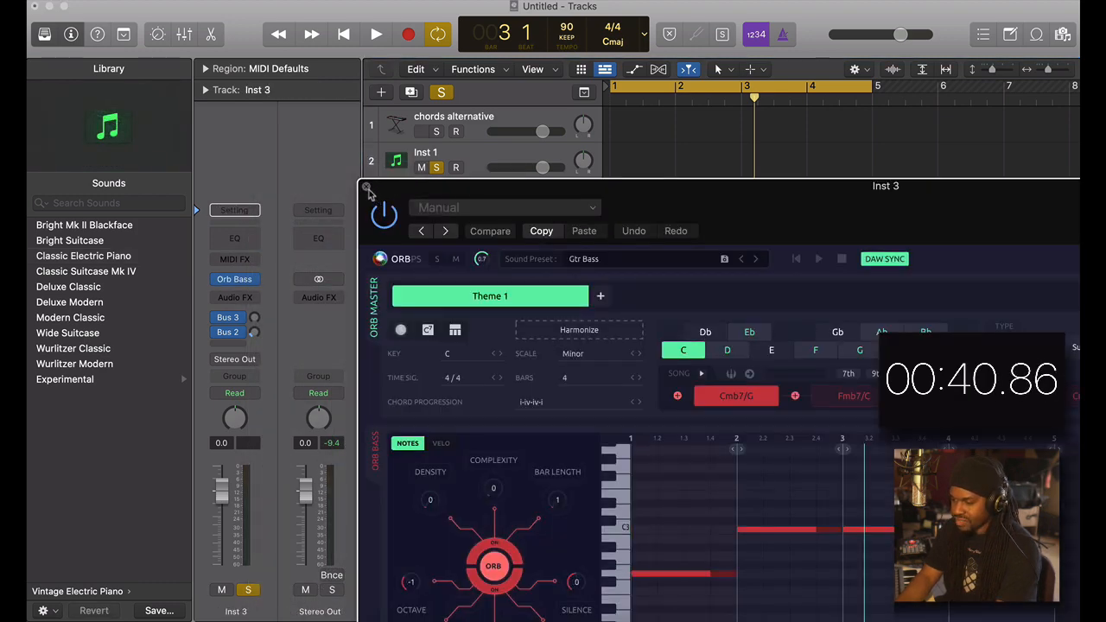
left_click(367, 188)
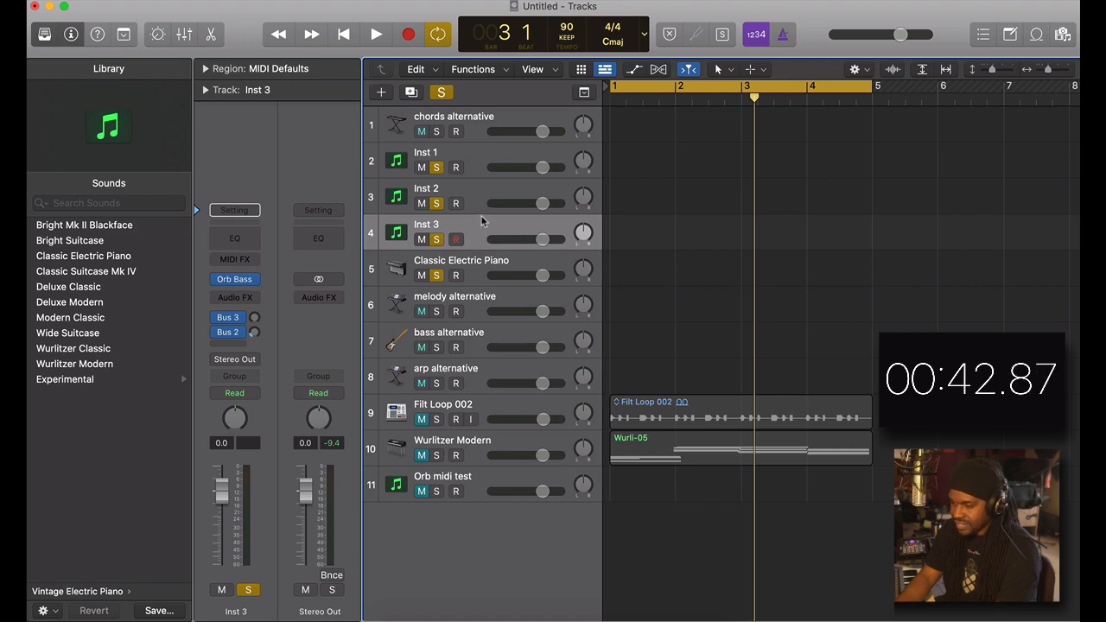
Replace the Classic Electric Piano instrument on track 5 with Orb Arpeggios and close its plug-in window
left_click(477, 266)
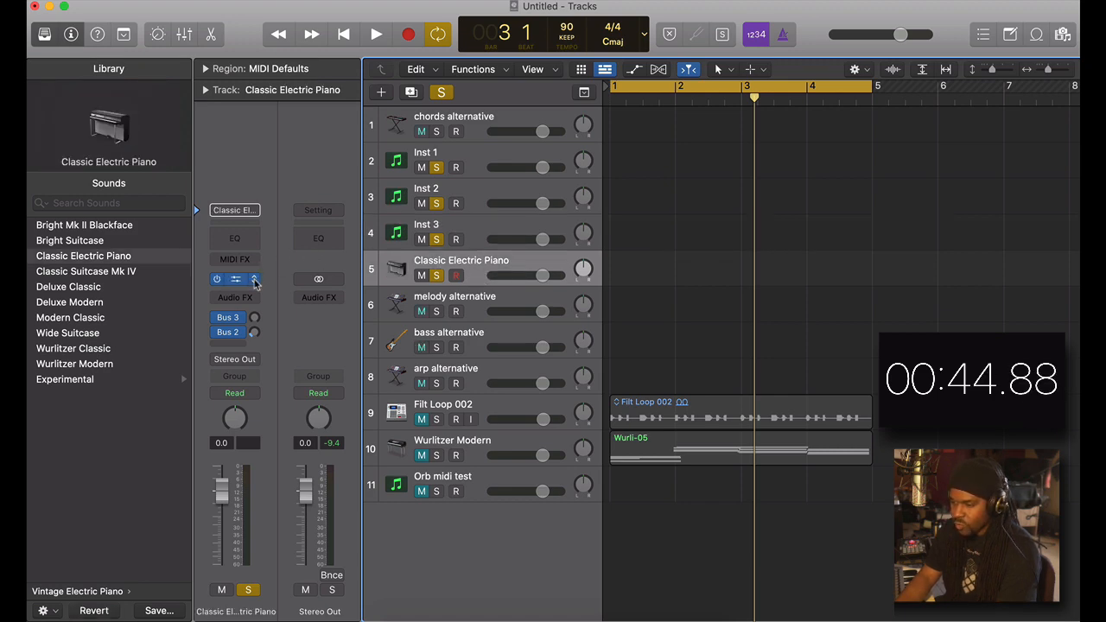
left_click(256, 282)
left_click(275, 258)
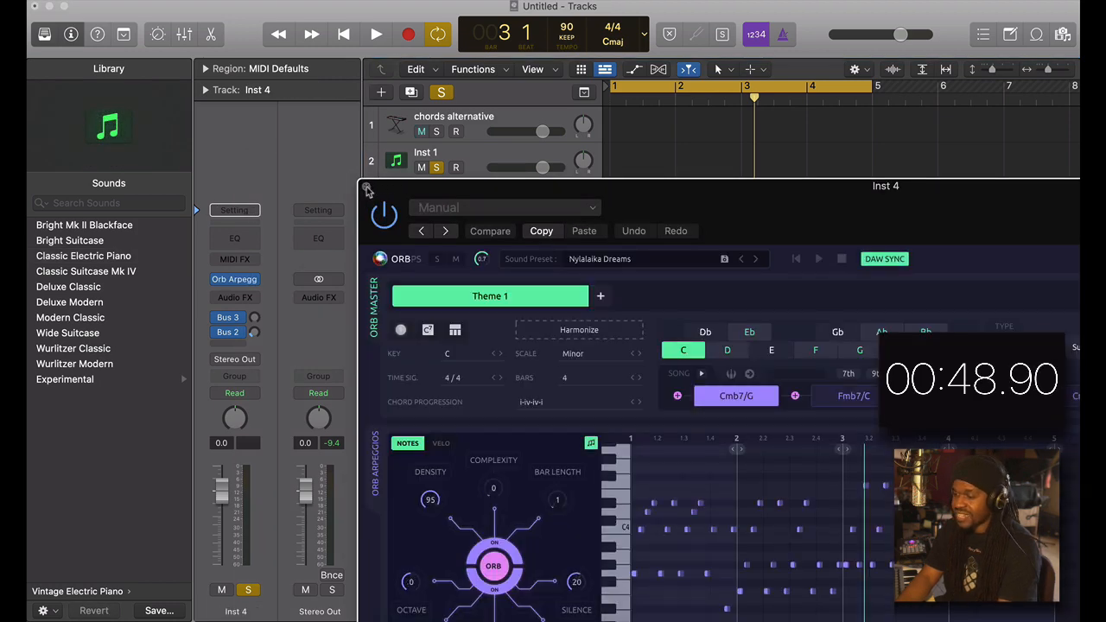
left_click(366, 189)
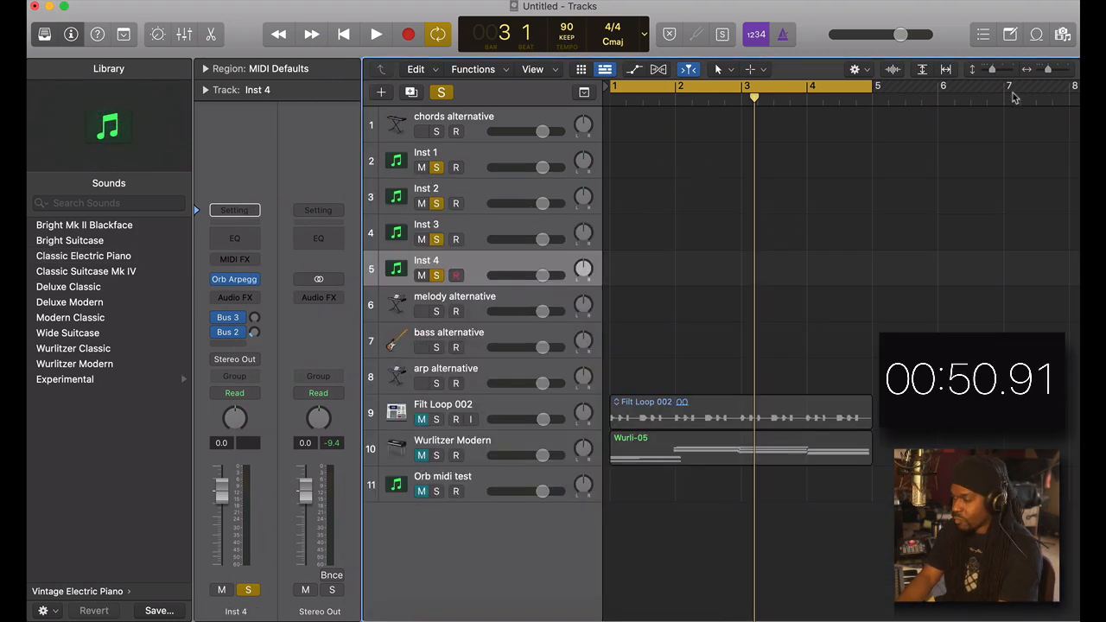
Add the Apple Loop Filthy Vintage Break at bar 1 on a new track and copy the region to bar 3
left_click(1037, 35)
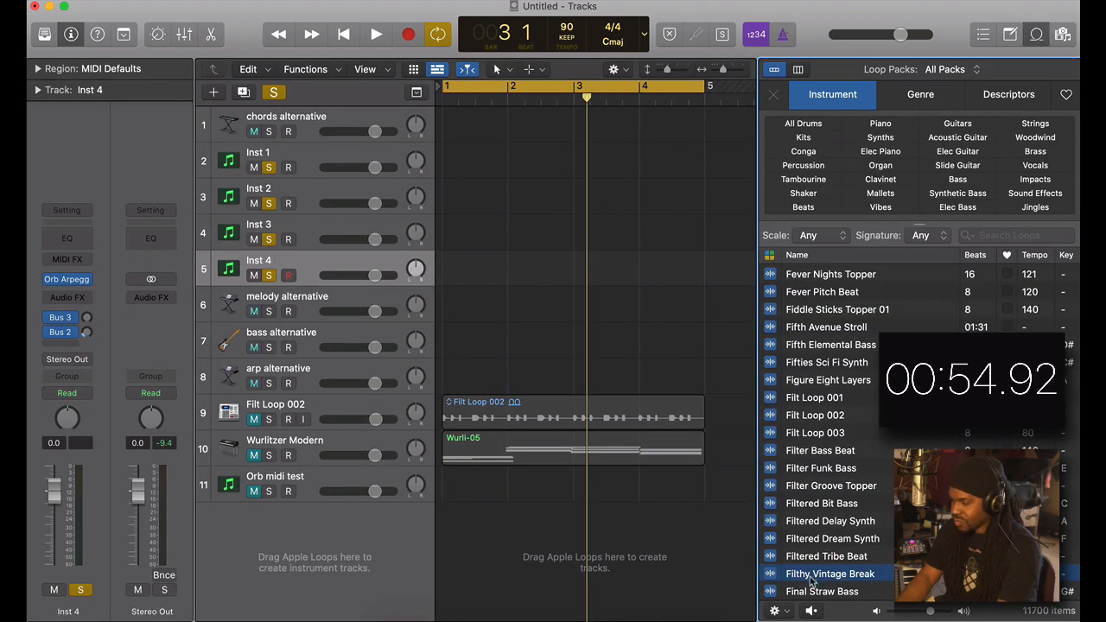
left_click_drag(823, 576, 441, 542)
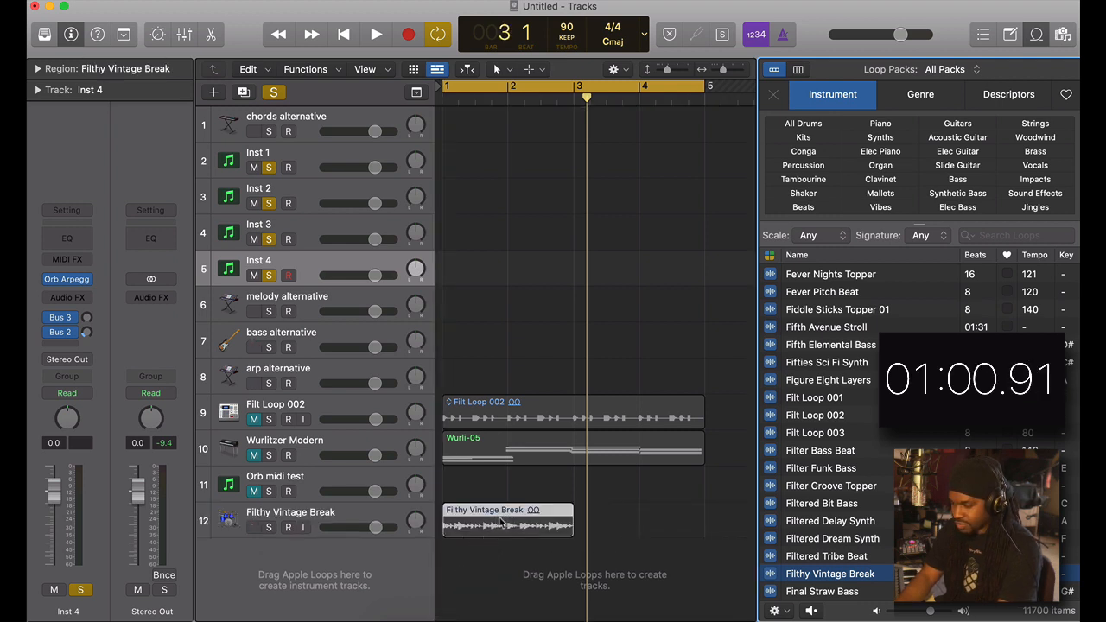
left_click_drag(500, 522, 633, 529)
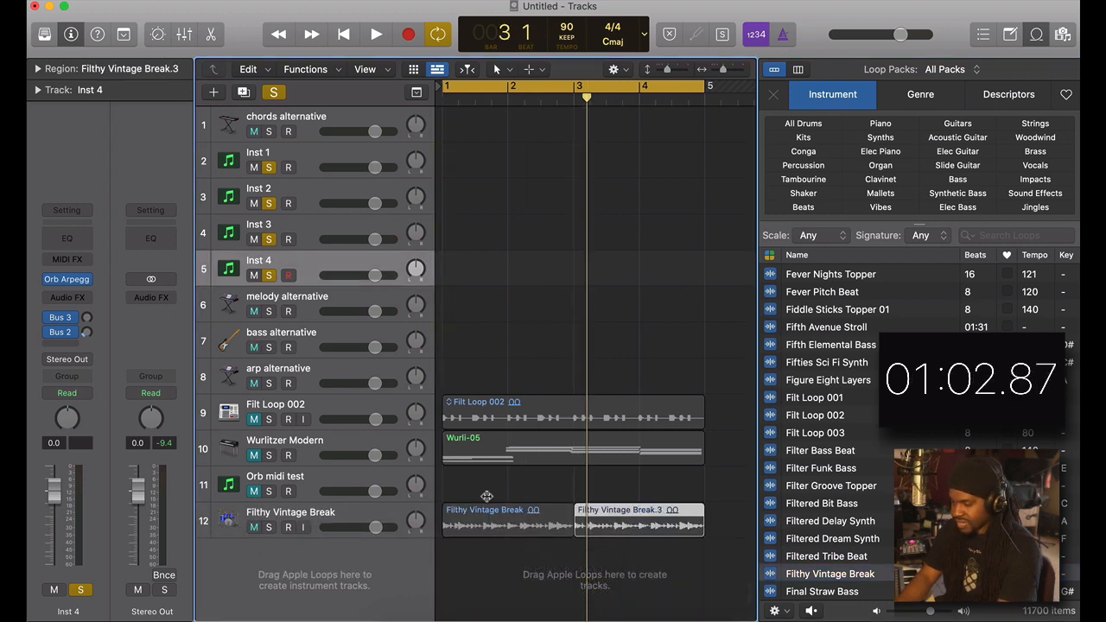
Solo the Filthy Vintage Break track and move it directly below the Inst 4 track
left_click(269, 527)
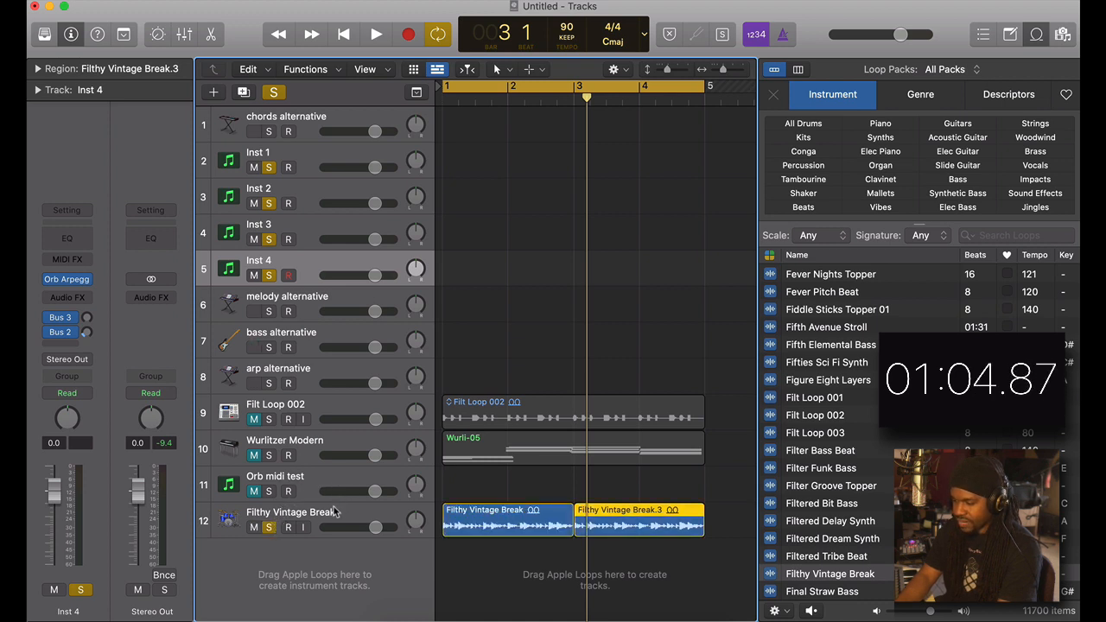
left_click_drag(335, 512, 338, 298)
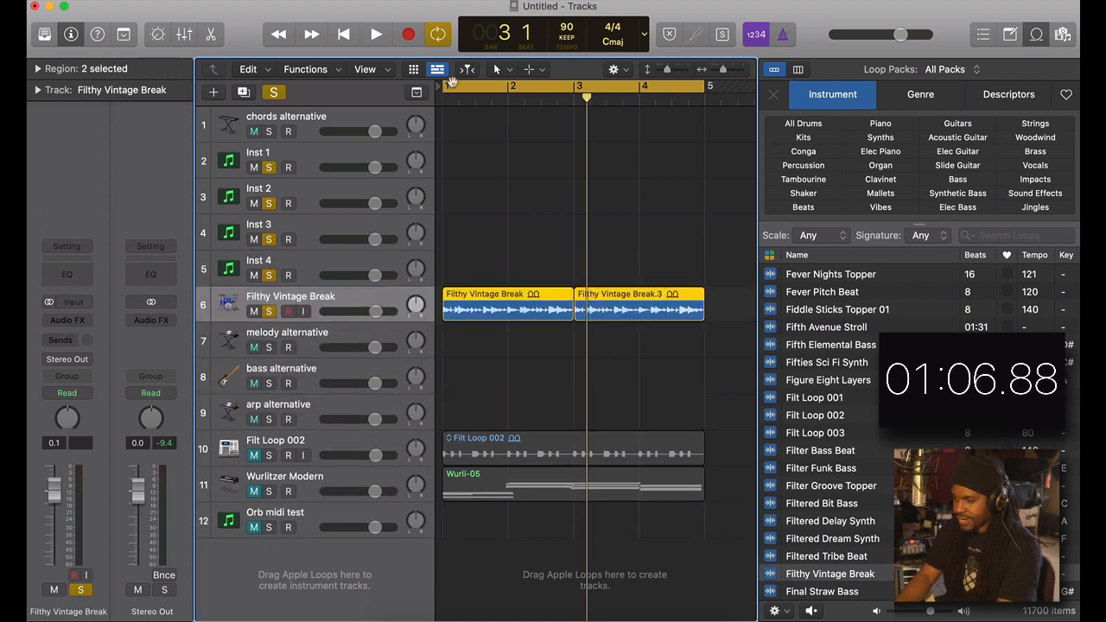
Play the soloed Orb tracks and the drum loop from bar 1, and stop playback after listening
left_click(345, 34)
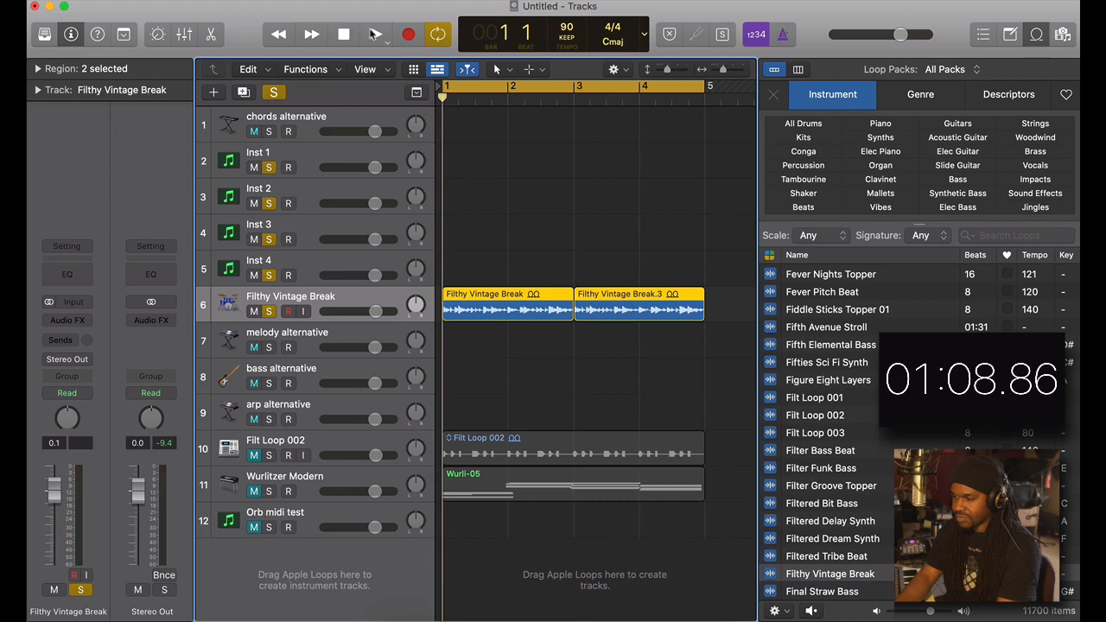
left_click(375, 34)
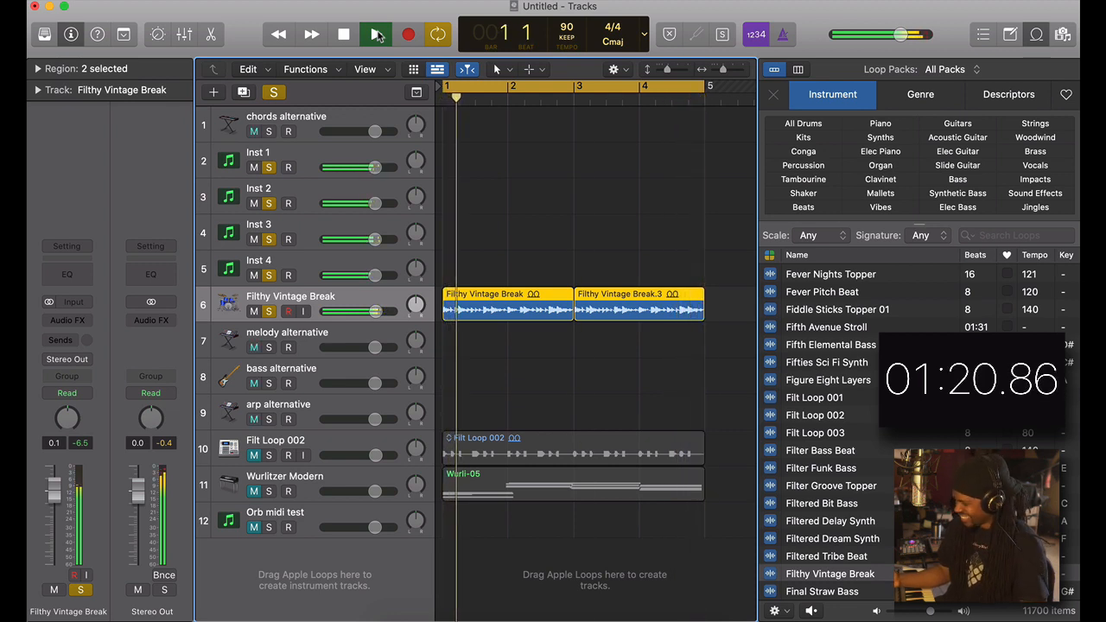
left_click(378, 34)
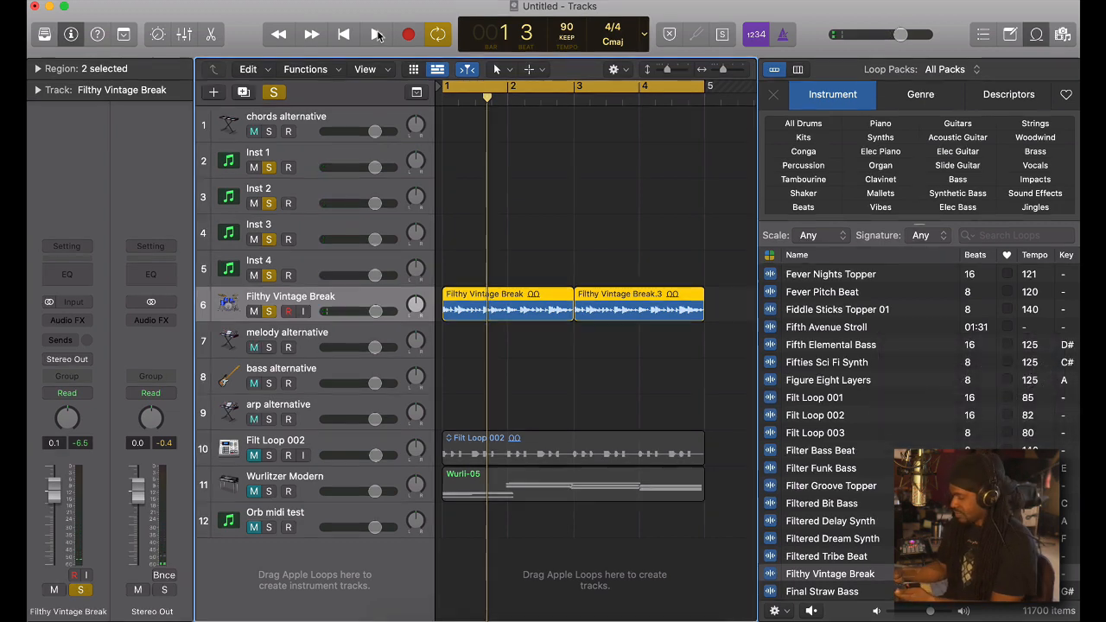
Hide the loop browser and open the Orb Chords plug-in on the chords track
left_click(1038, 34)
left_click(264, 164)
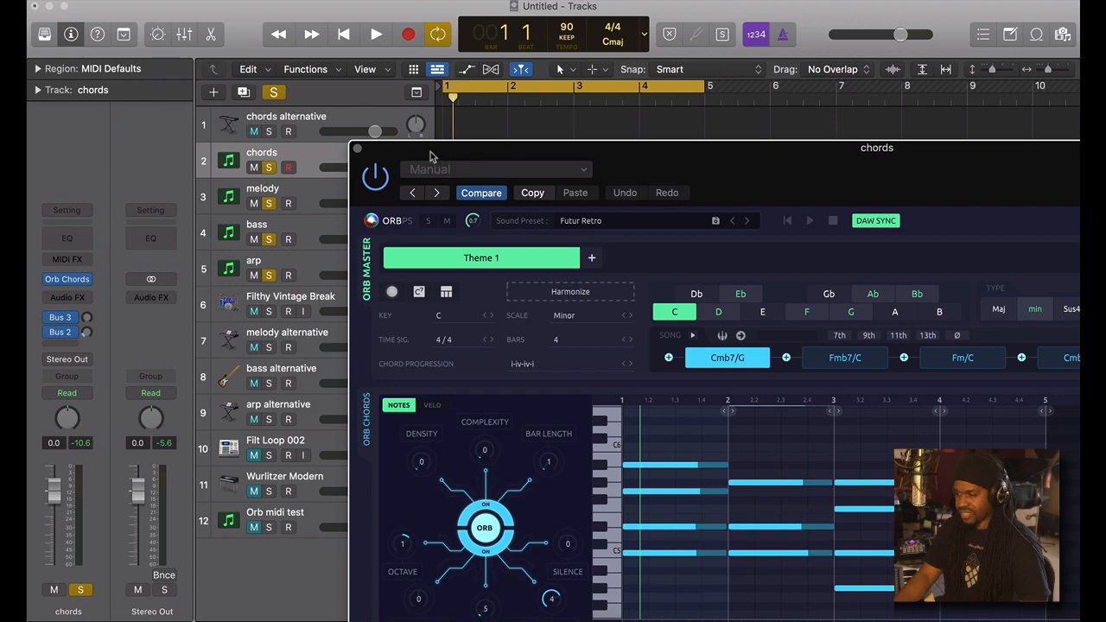
Uncover the track list and turn off solo on the melody, bass and arp tracks, leaving only chords soloed
left_click_drag(432, 156, 234, 386)
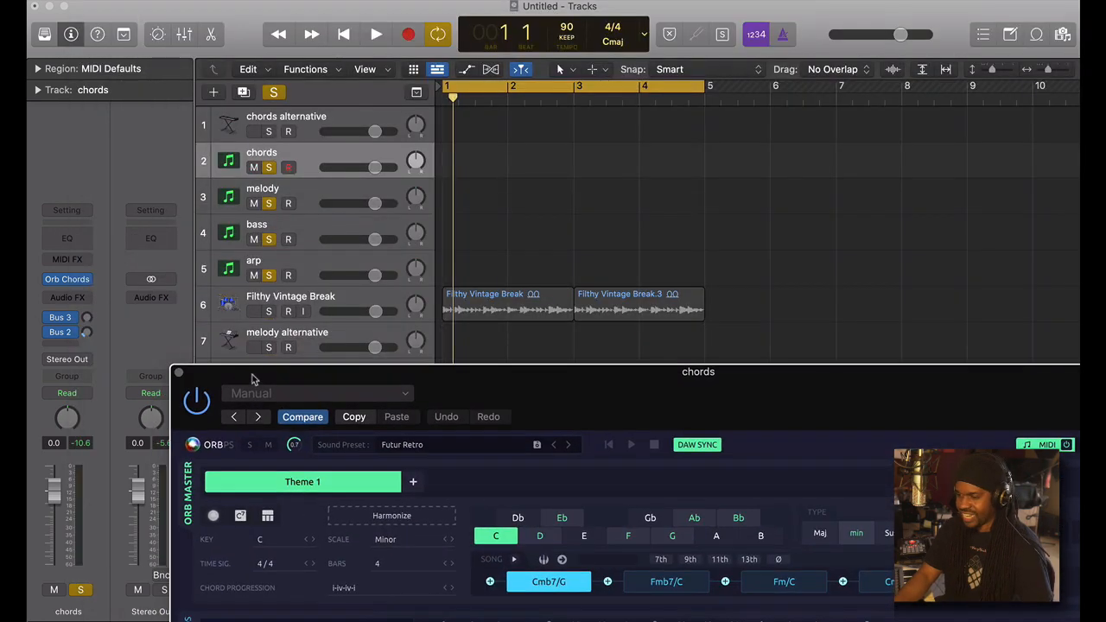
left_click(269, 203)
left_click(269, 240)
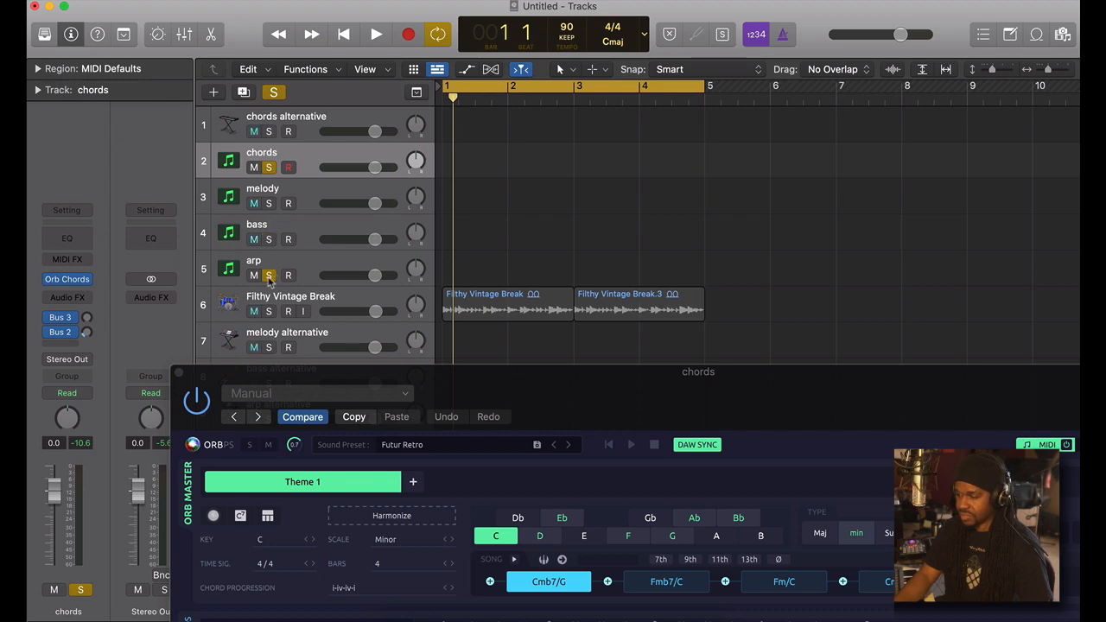
left_click(269, 278)
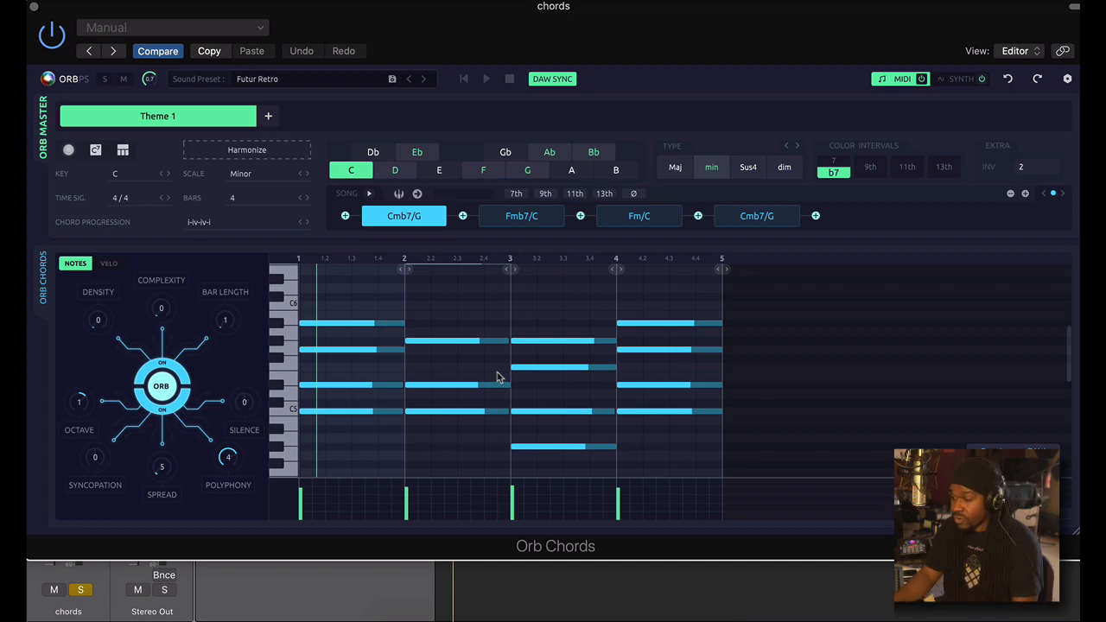
Reposition the Orb Chords window and reduce its size so the whole plug-in fits on screen
left_click_drag(453, 28, 497, 327)
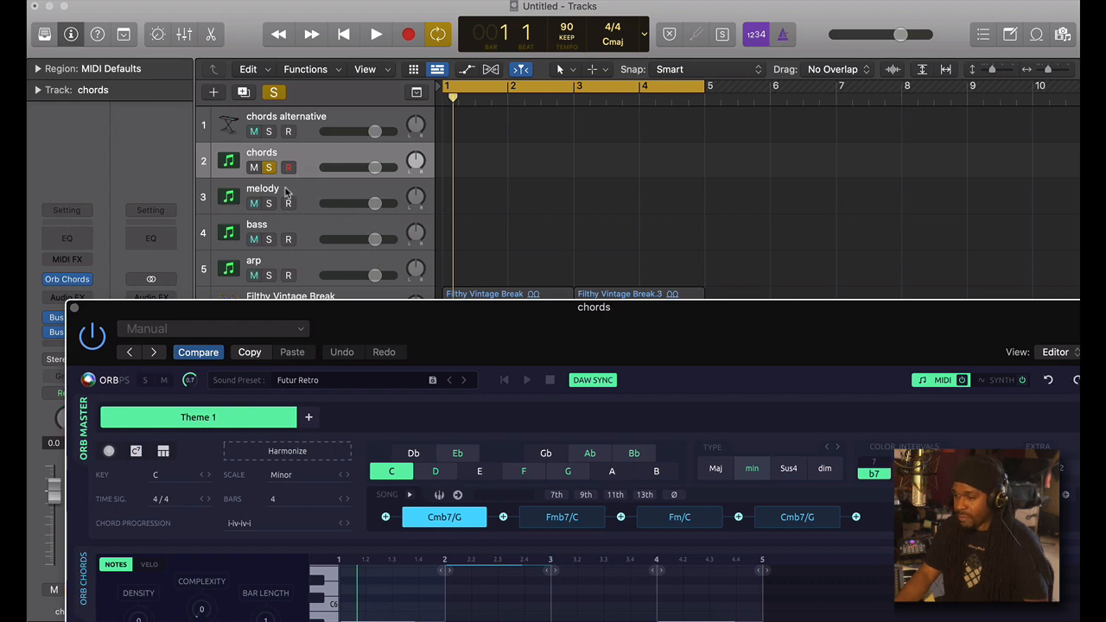
left_click_drag(337, 314, 300, 21)
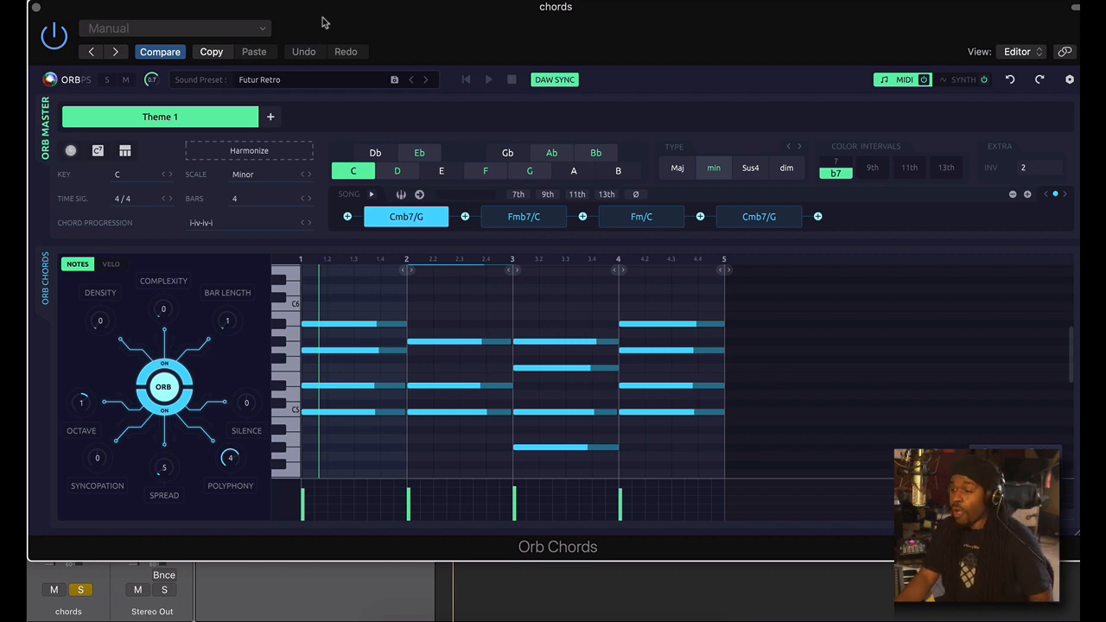
left_click_drag(325, 22, 316, 22)
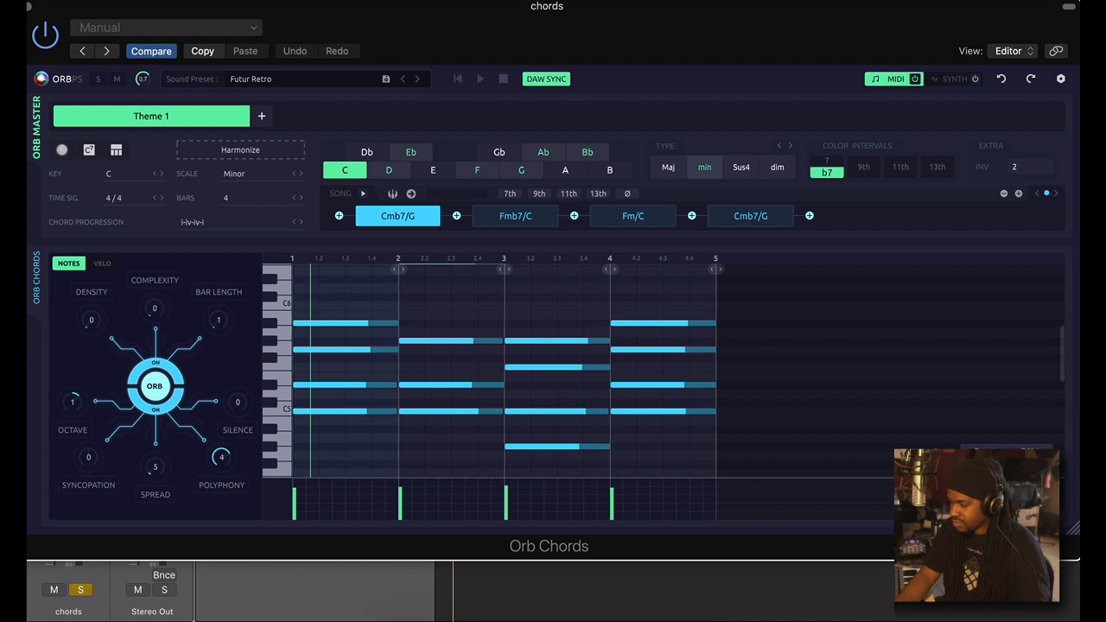
left_click_drag(1069, 531, 796, 503)
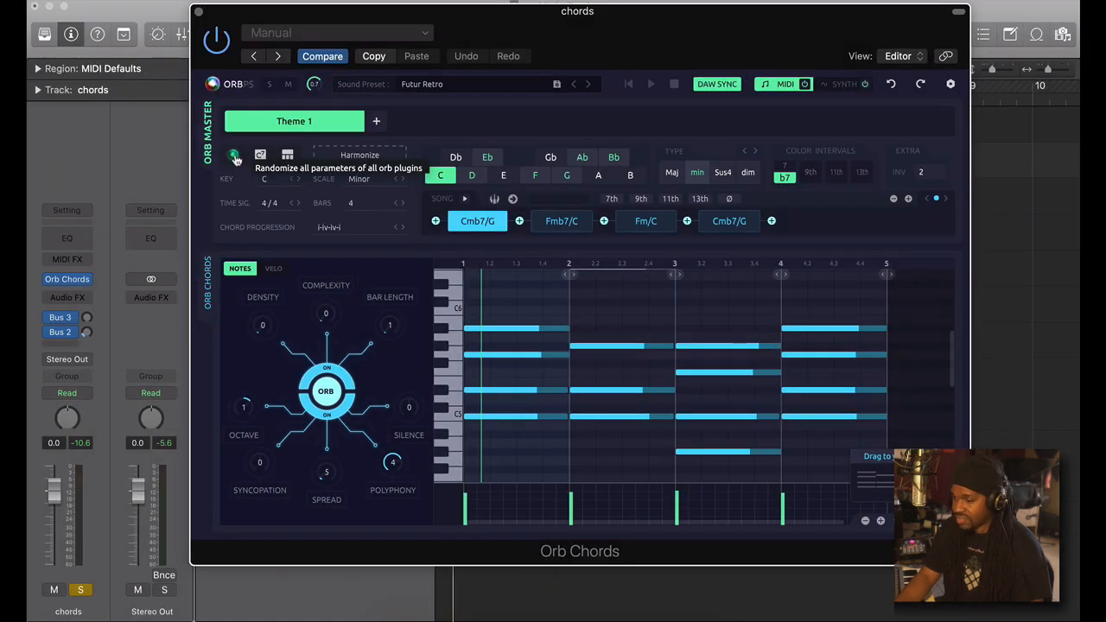
Randomize all parameters of all Orb plug-ins and play the new chord part on its own
left_click(236, 160)
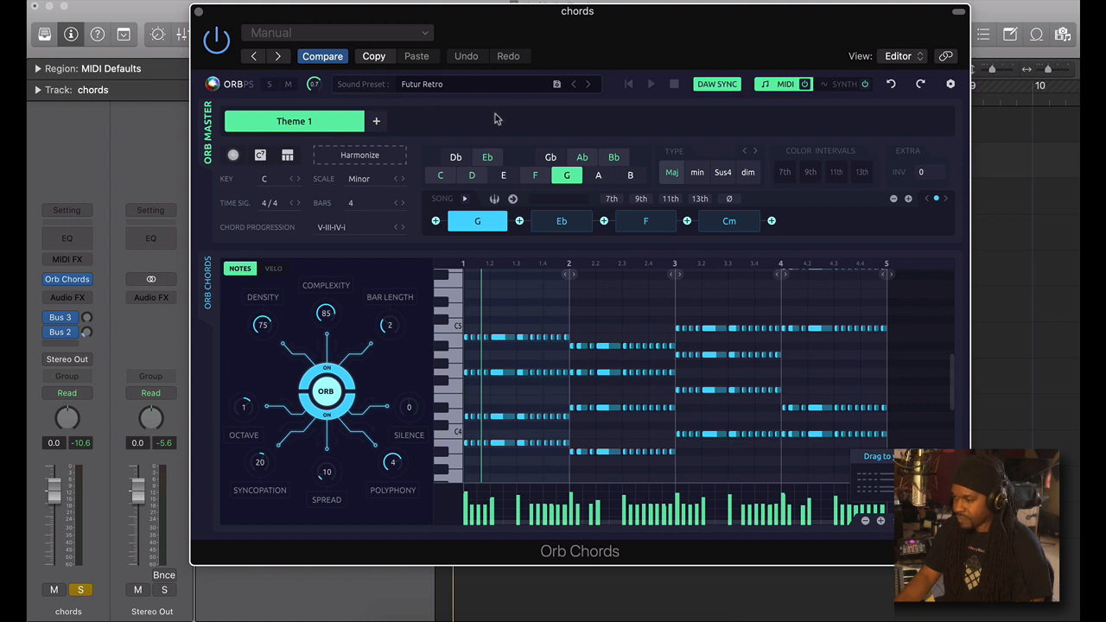
key("space")
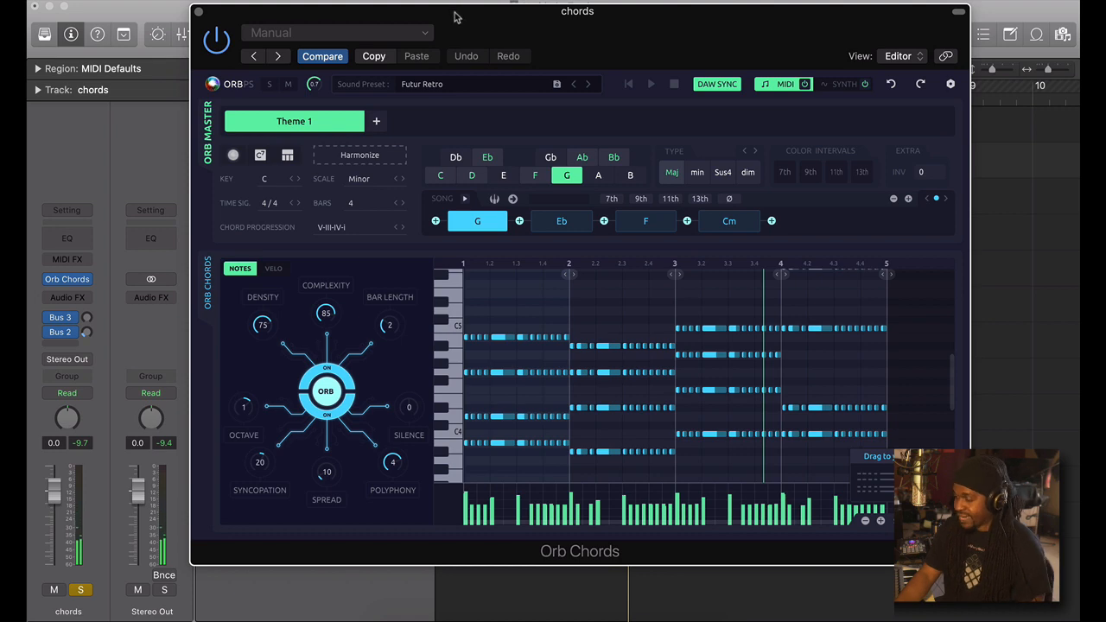
Move the Orb Chords window aside, solo the melody, bass and arp tracks as well, and play all four parts together
left_click_drag(456, 15, 593, 17)
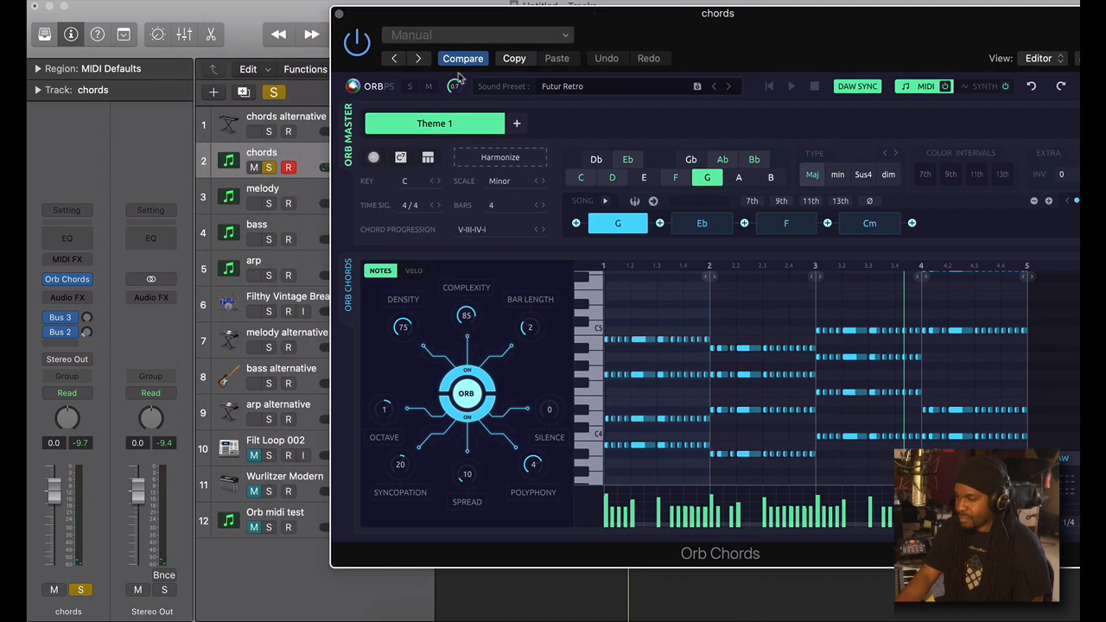
left_click(269, 204)
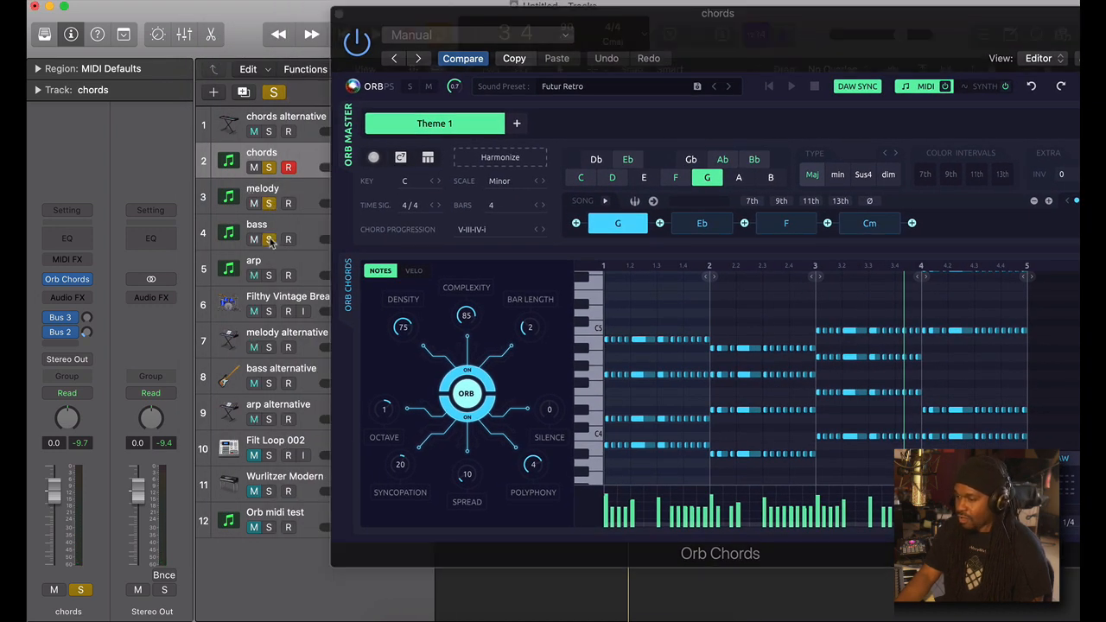
key("space")
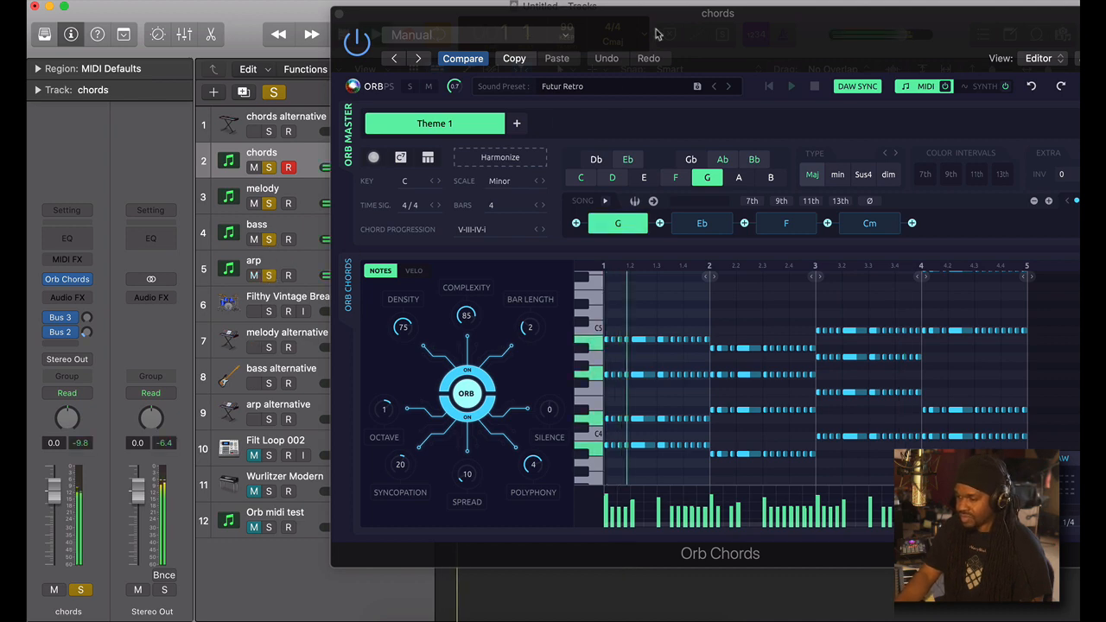
Shift the Orb Chords window to expose the track names, randomize all parameters of all Orb plug-ins, and play the result
left_click_drag(636, 26, 586, 19)
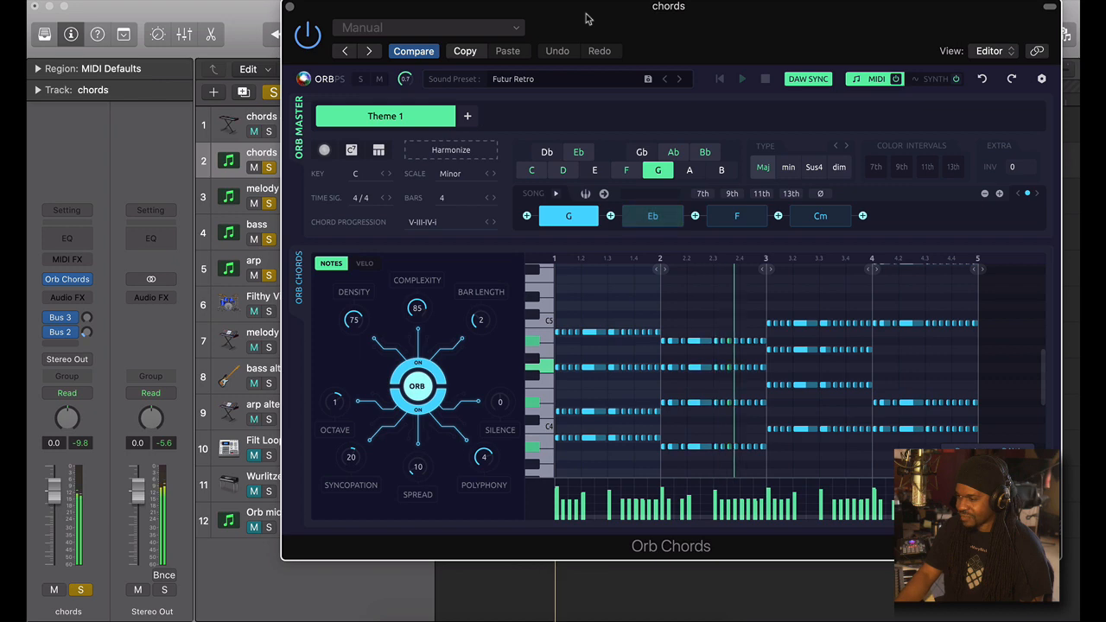
left_click_drag(571, 17, 605, 18)
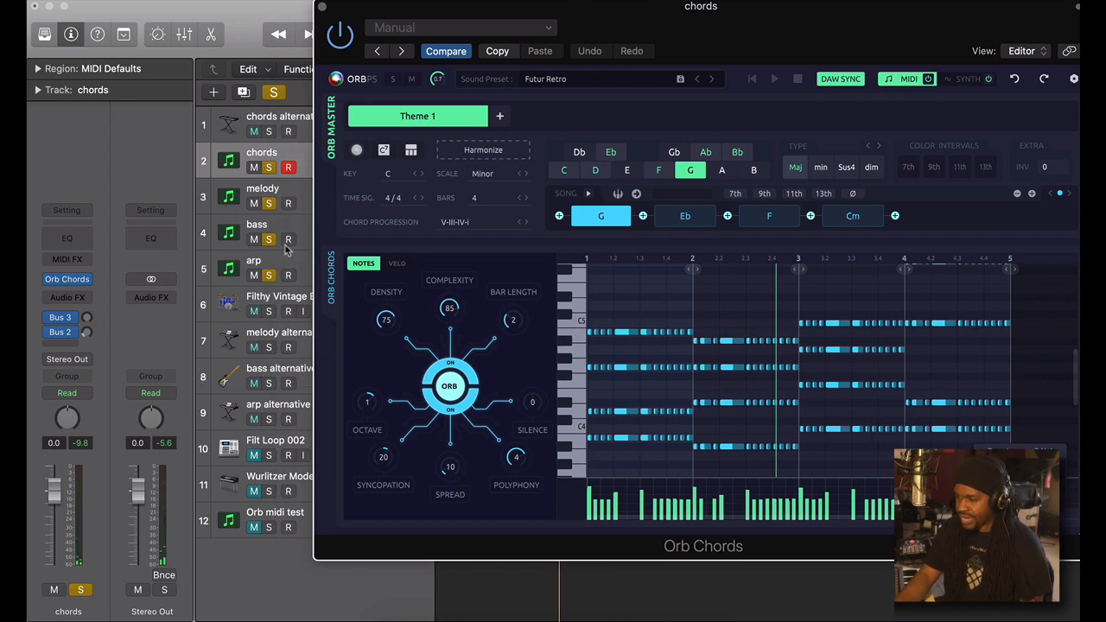
left_click(359, 154)
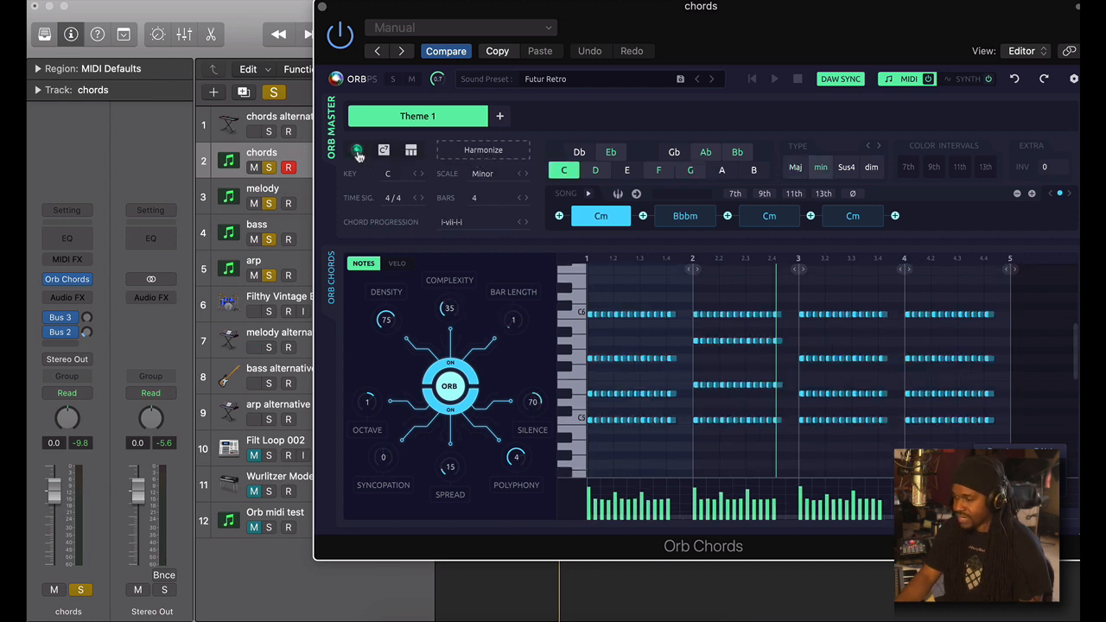
key("space")
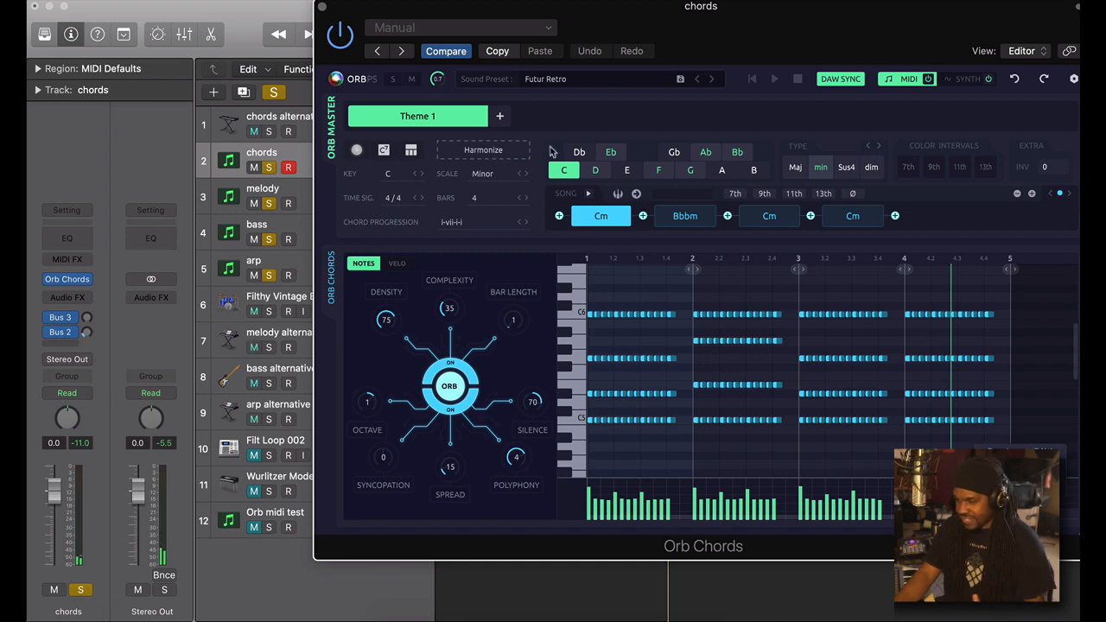
Bring the Orb Chords window fully into view and randomize all chords twice for a new progression
left_click_drag(603, 33, 497, 33)
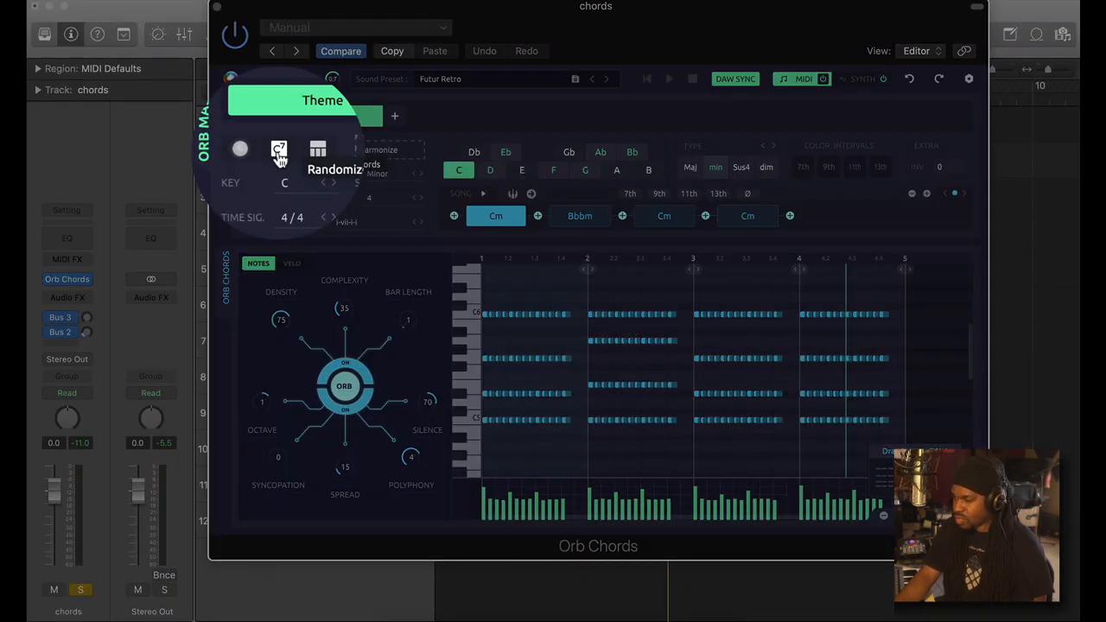
left_click(278, 152)
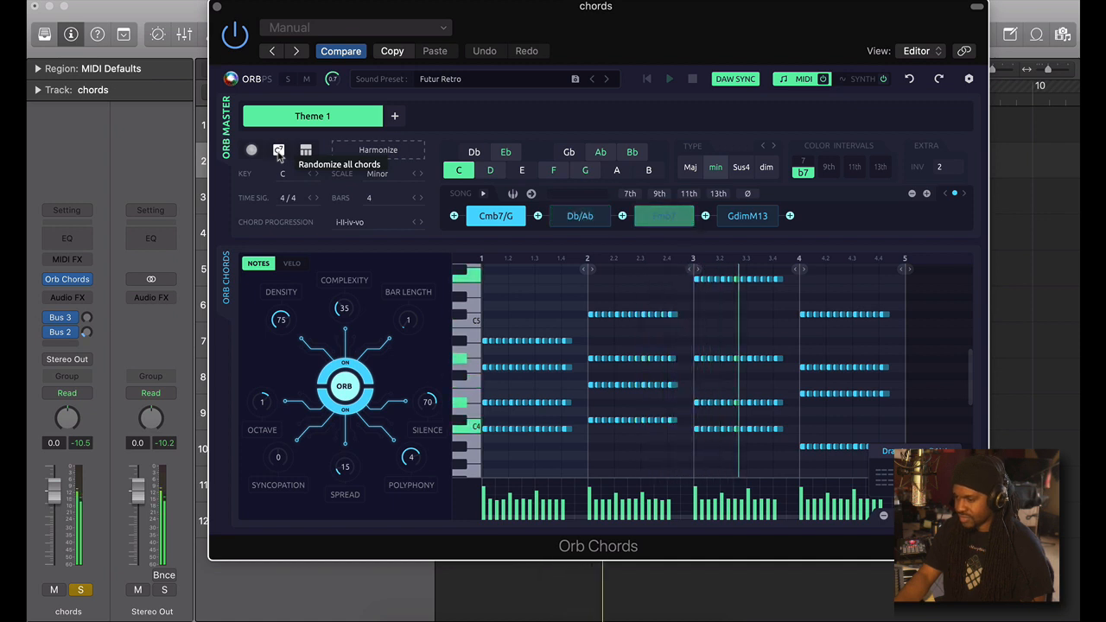
left_click(280, 151)
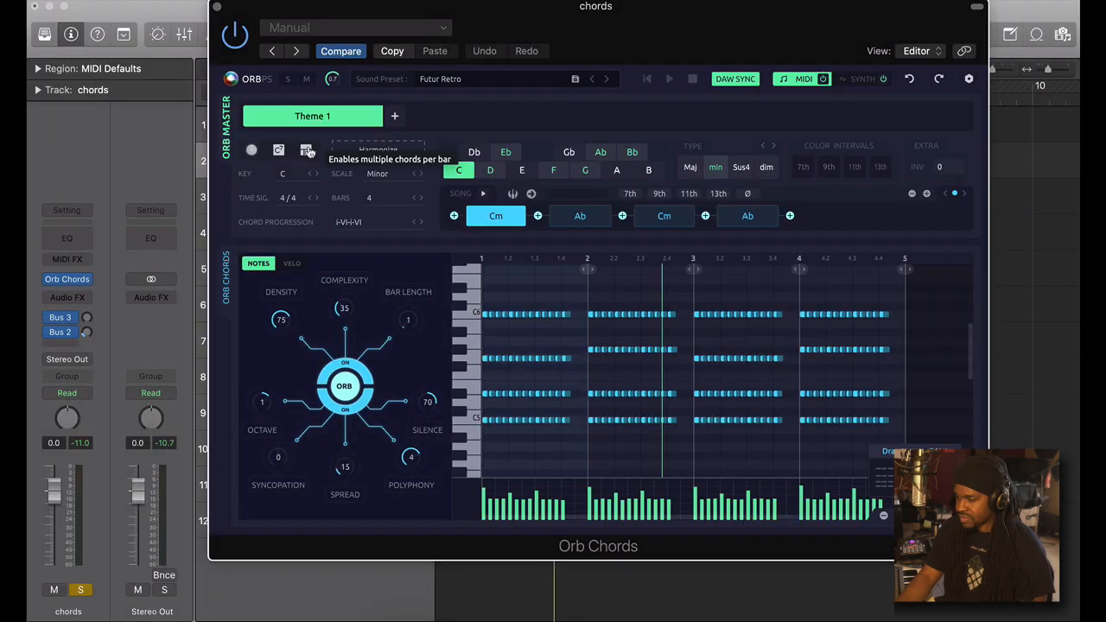
Switch multiple chords per bar on, off and on again to generate different chord layouts
left_click(307, 151)
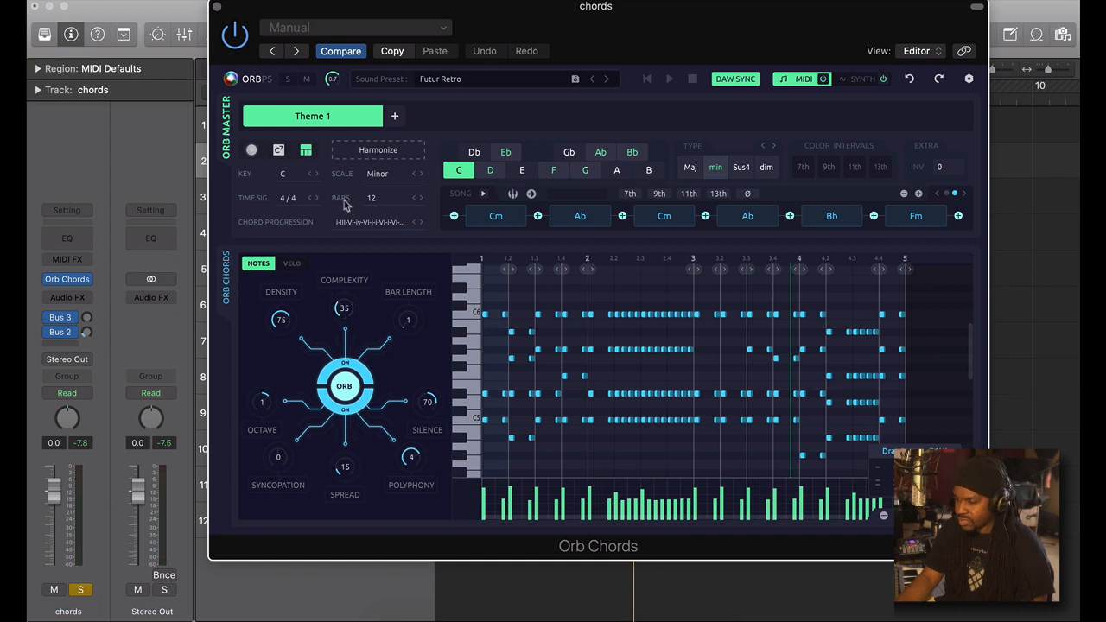
left_click(306, 151)
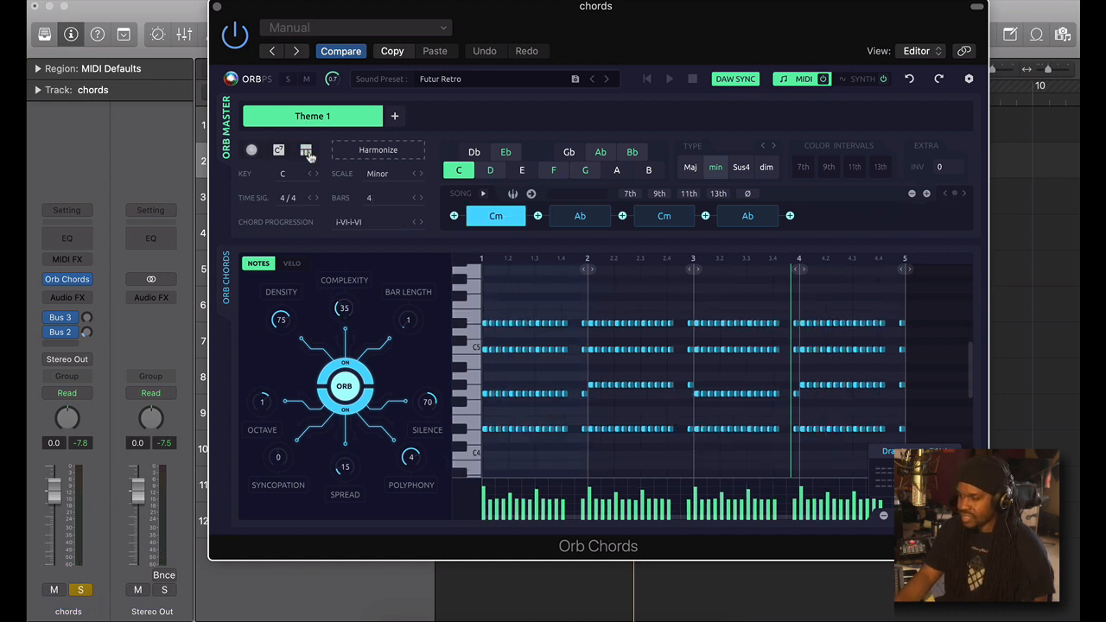
left_click(306, 151)
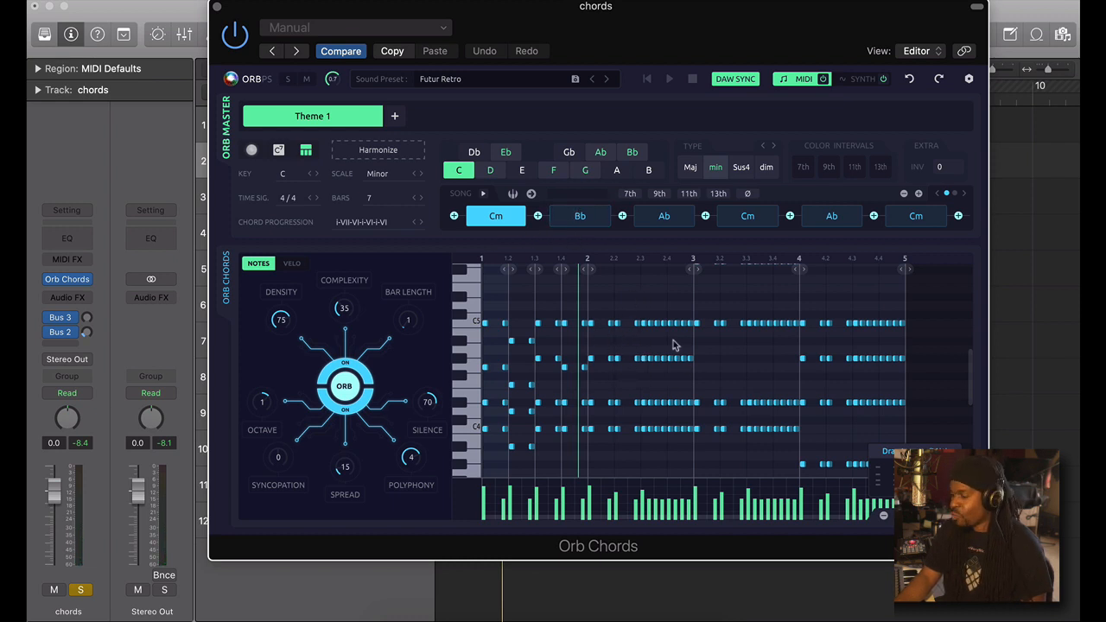
Delete the existing chords track and load Orb Chords in stereo as the instrument on a new track
left_click(217, 7)
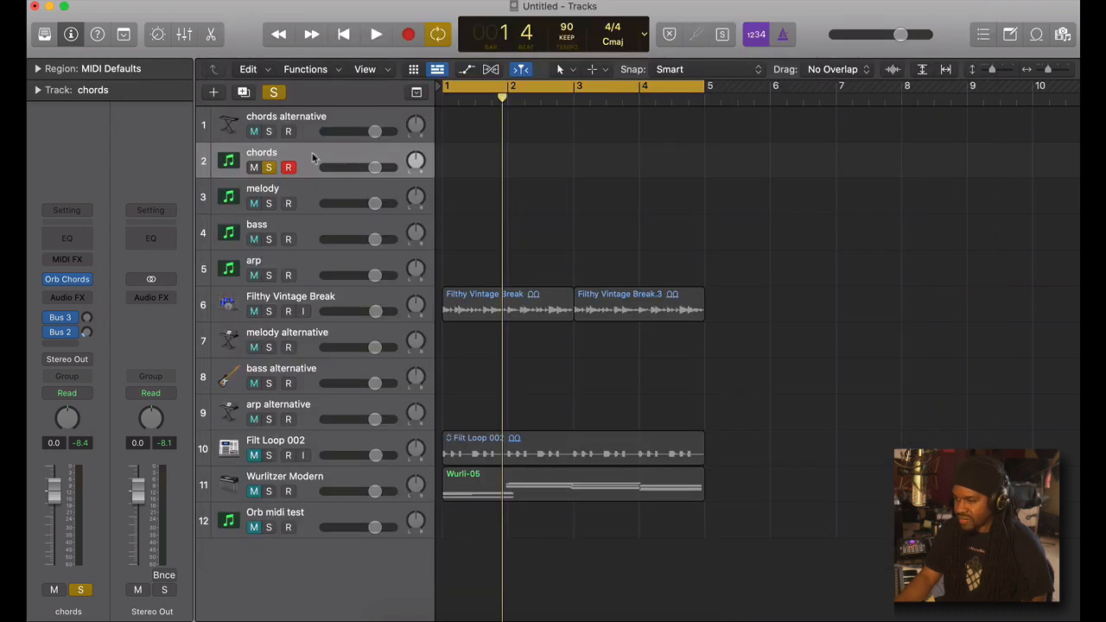
key("super+BackSpace")
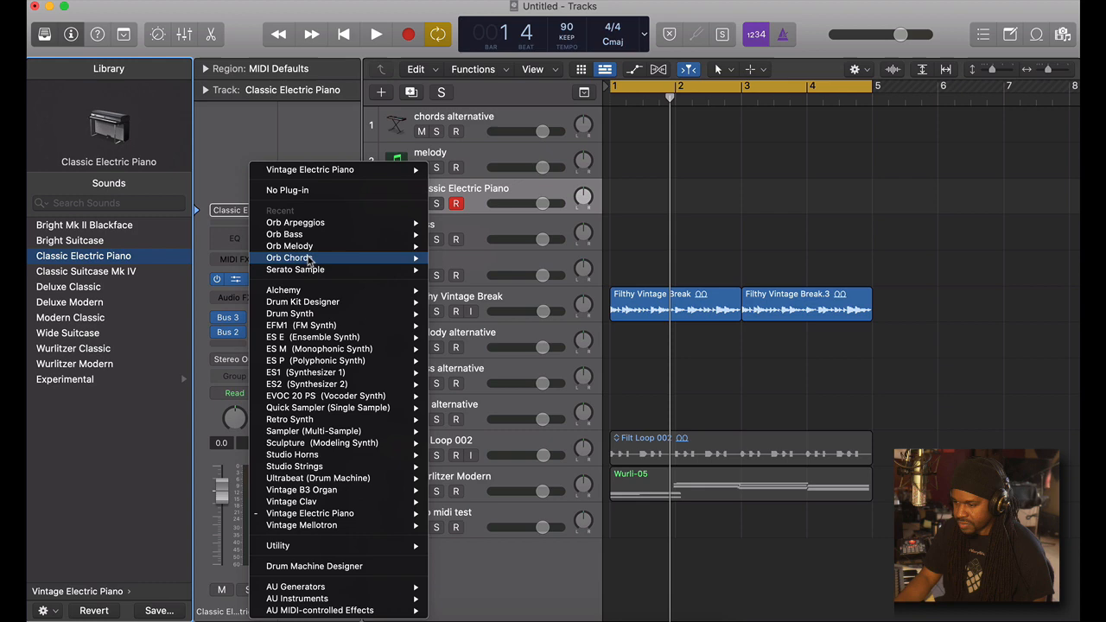
mouse_move(392, 259)
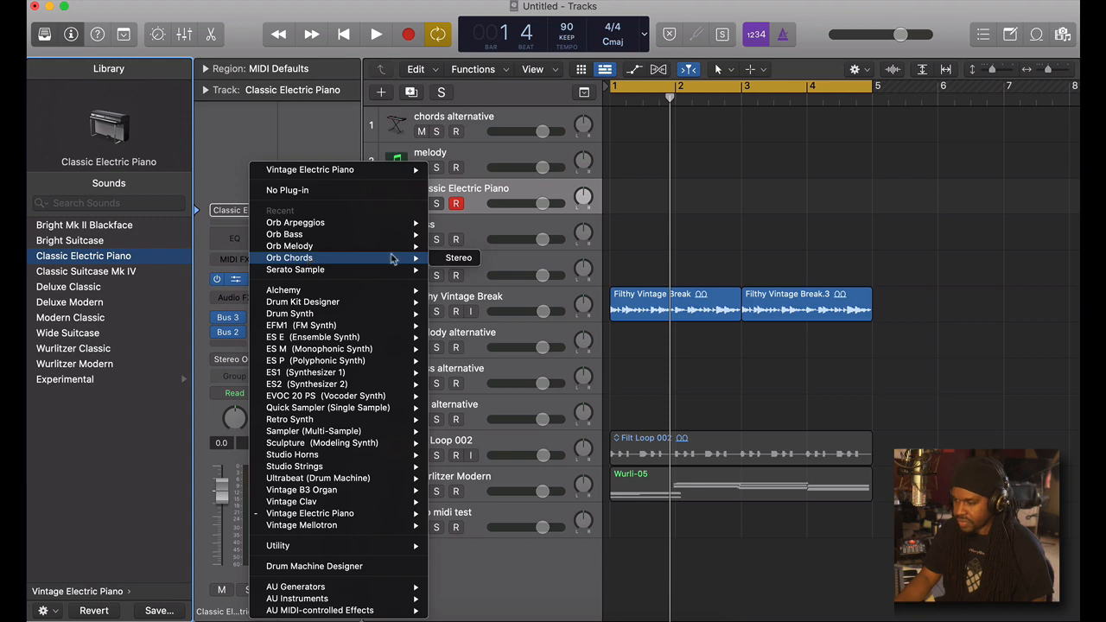
left_click(454, 258)
left_click_drag(329, 184, 327, 332)
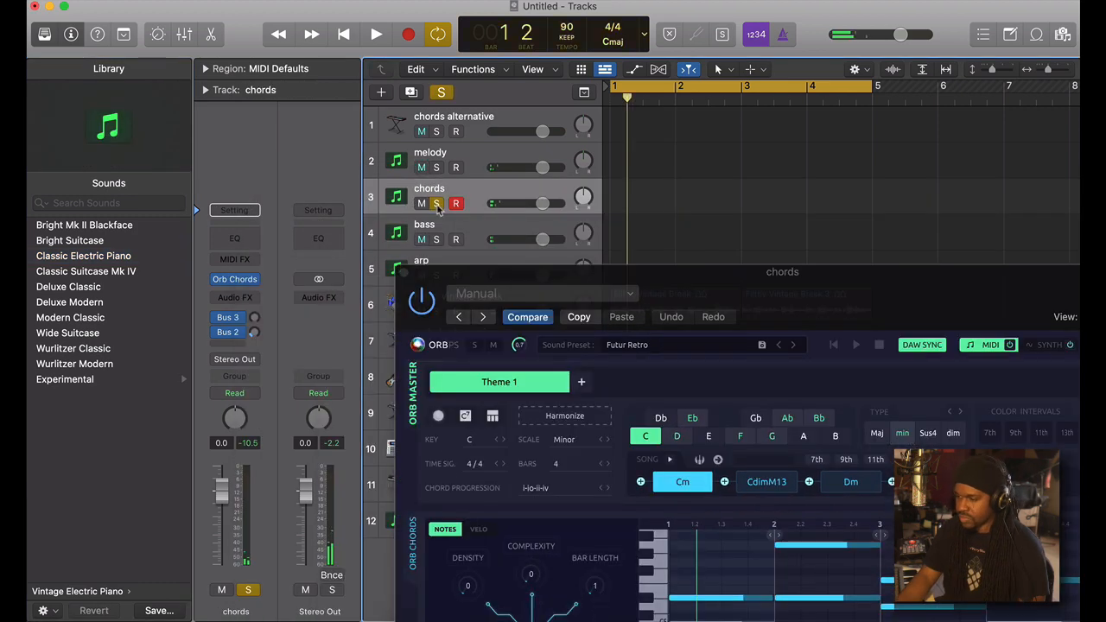
Play the soloed chords track from the project transport and arrange the Orb Chords window so its controls are visible
key("space")
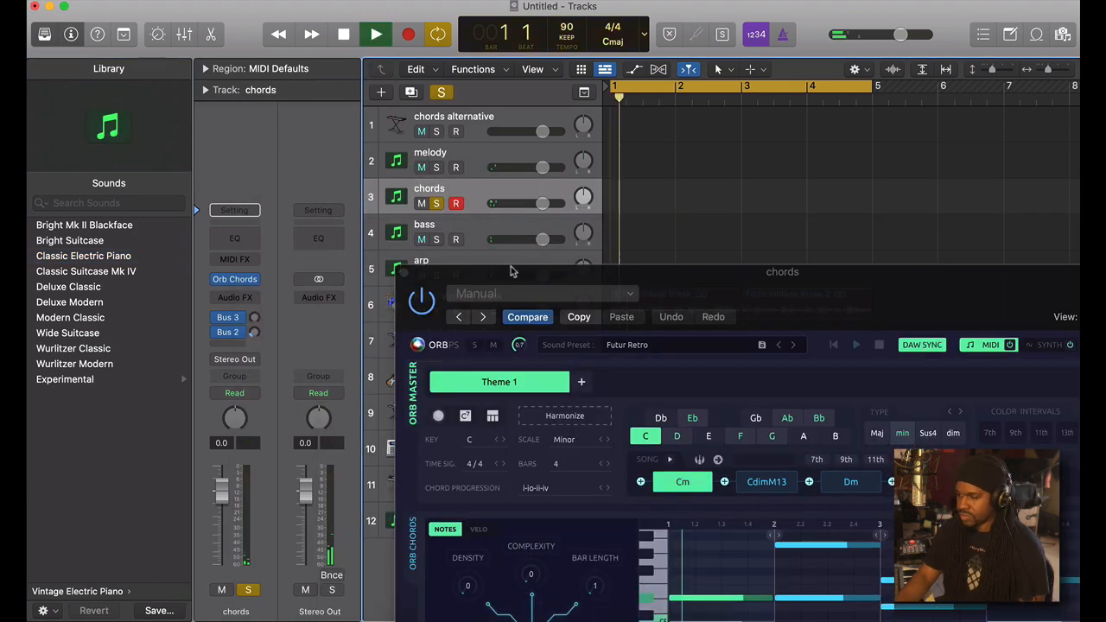
left_click_drag(482, 268, 296, 80)
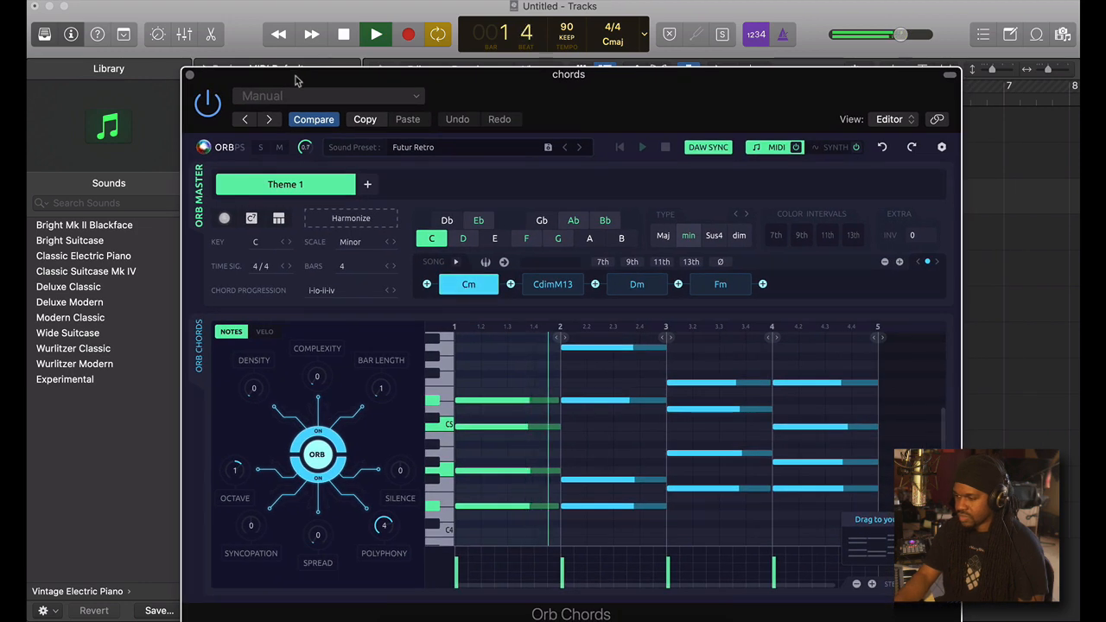
key("space")
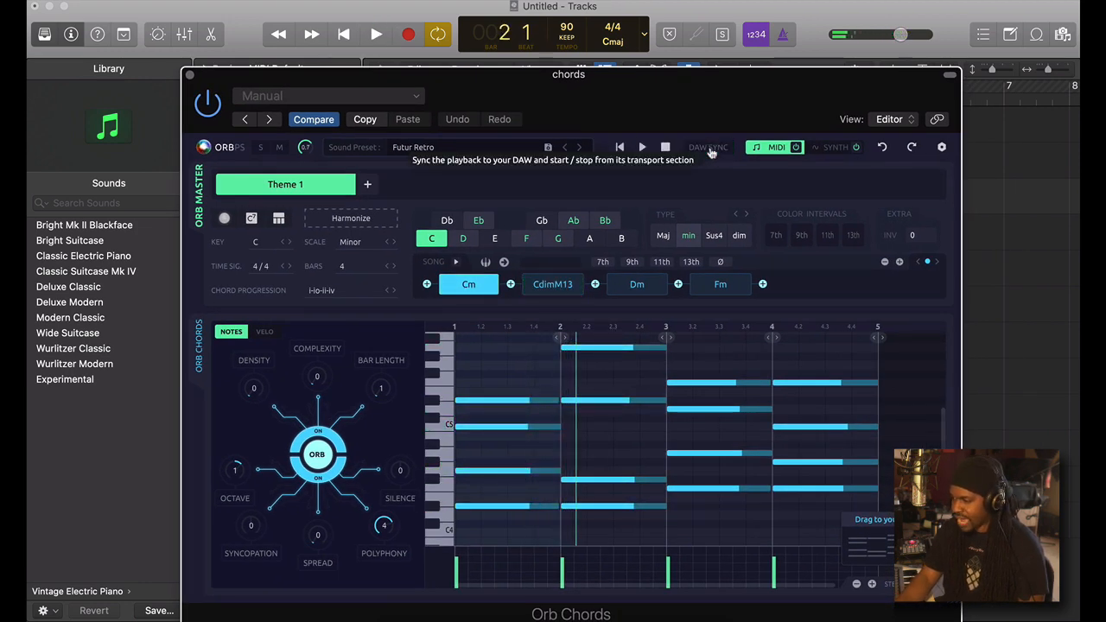
left_click_drag(697, 92, 675, 87)
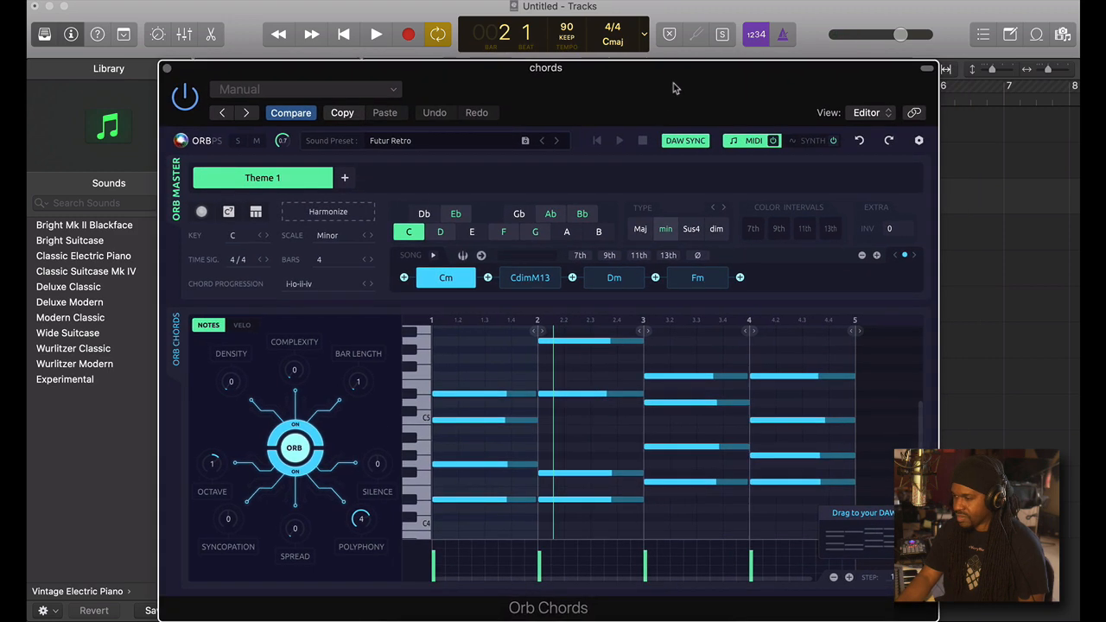
left_click(376, 34)
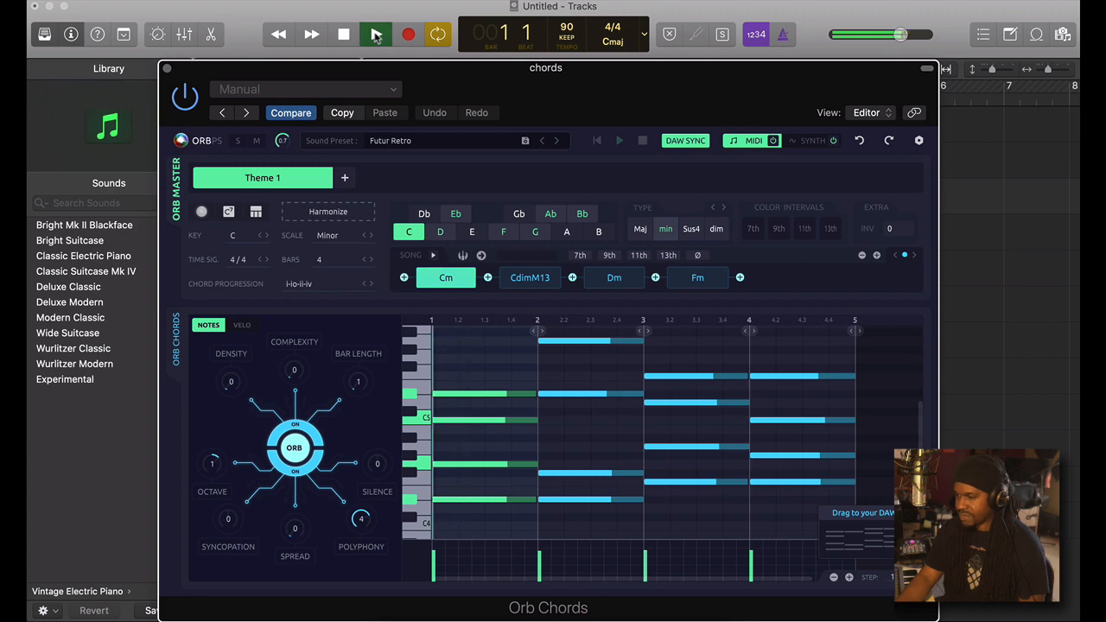
left_click(376, 35)
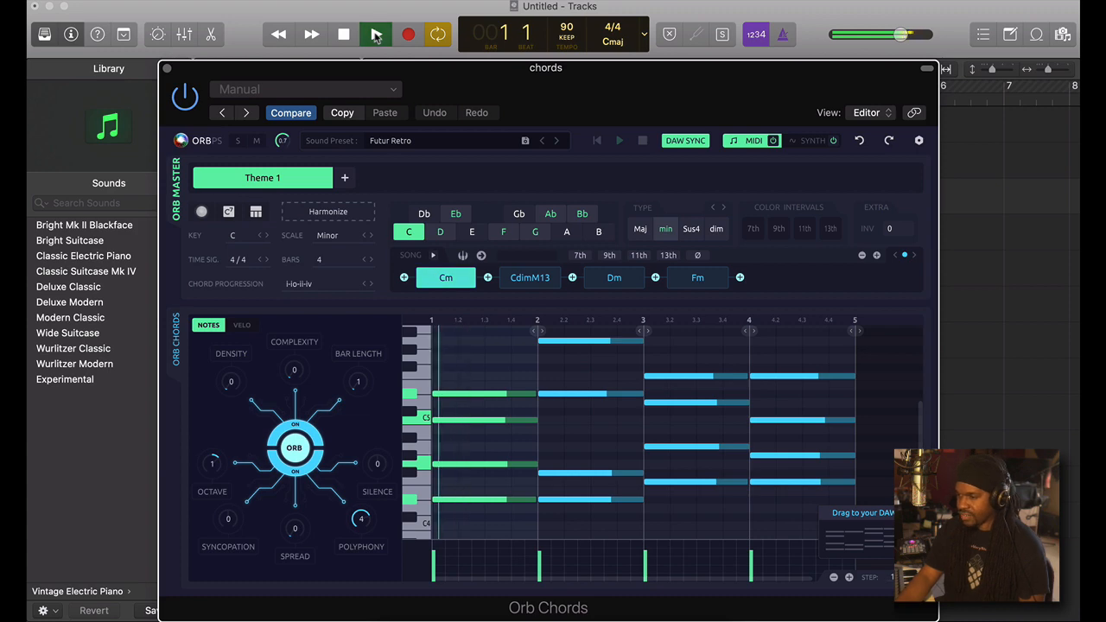
Turn DAW Sync off, audition the chords with the plug-in's own playback, and turn DAW Sync back on
left_click(686, 143)
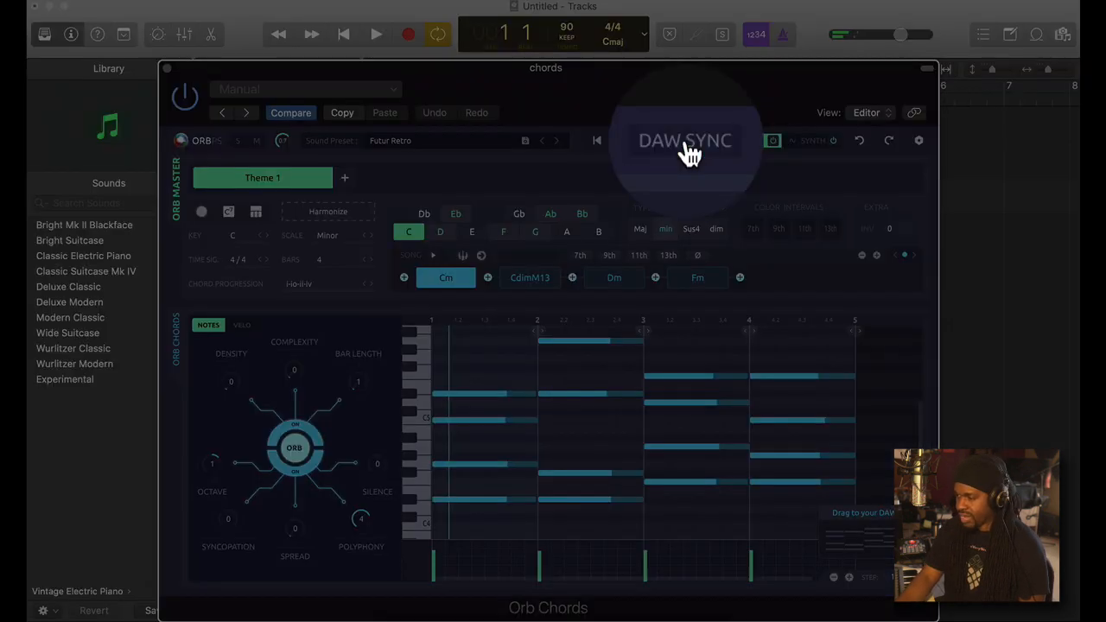
left_click(621, 147)
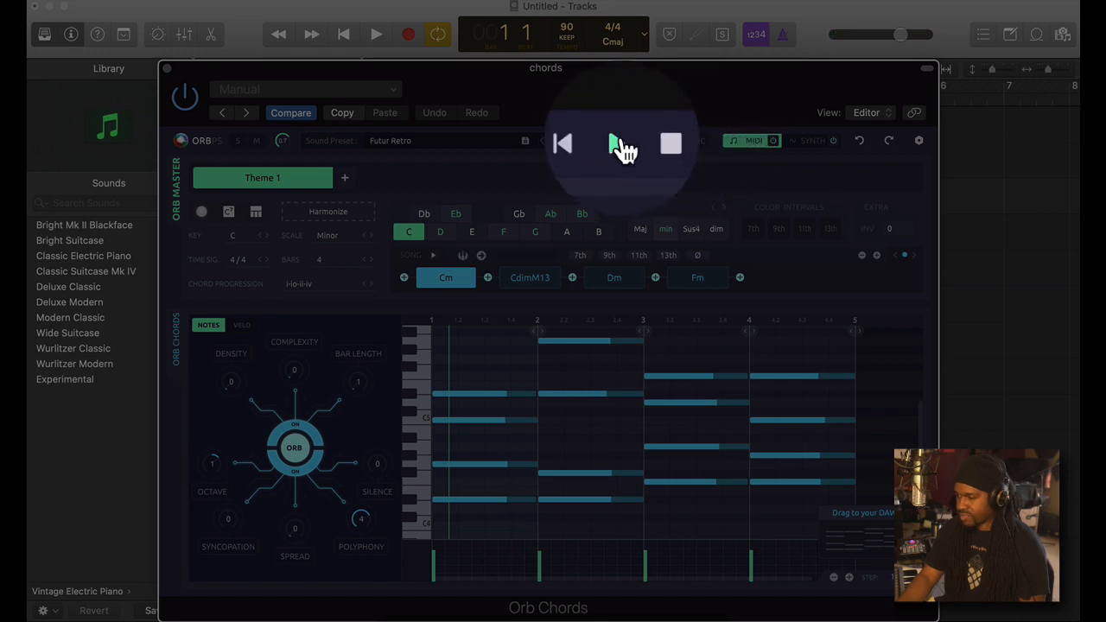
left_click(621, 147)
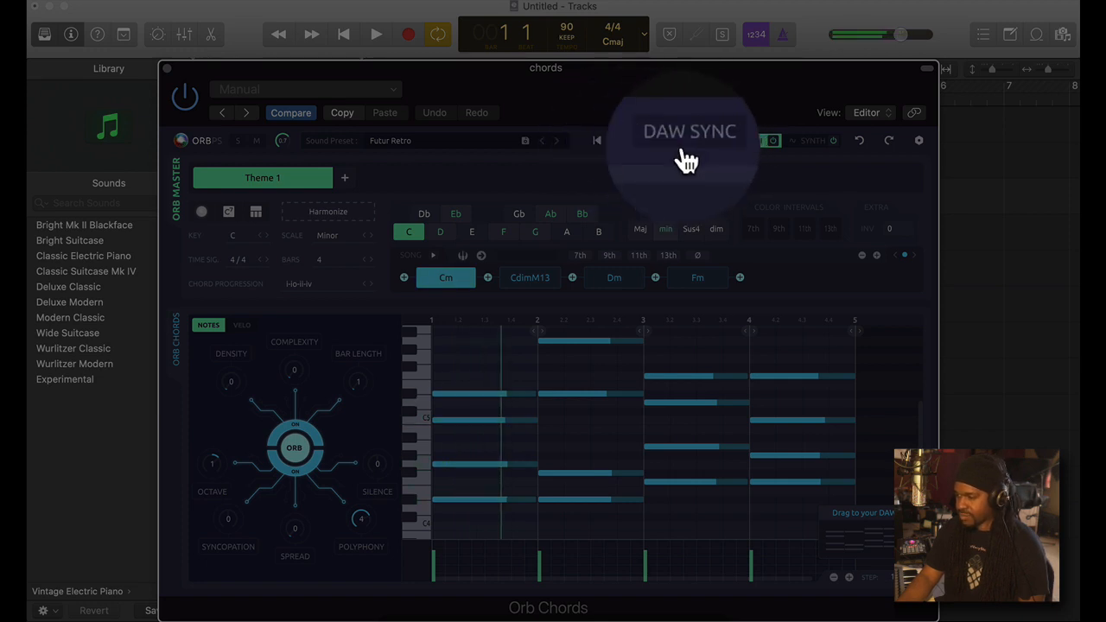
left_click(684, 150)
Add the 9th and 11th color intervals to the first Cm chord and play the progression
left_click_drag(625, 102, 631, 76)
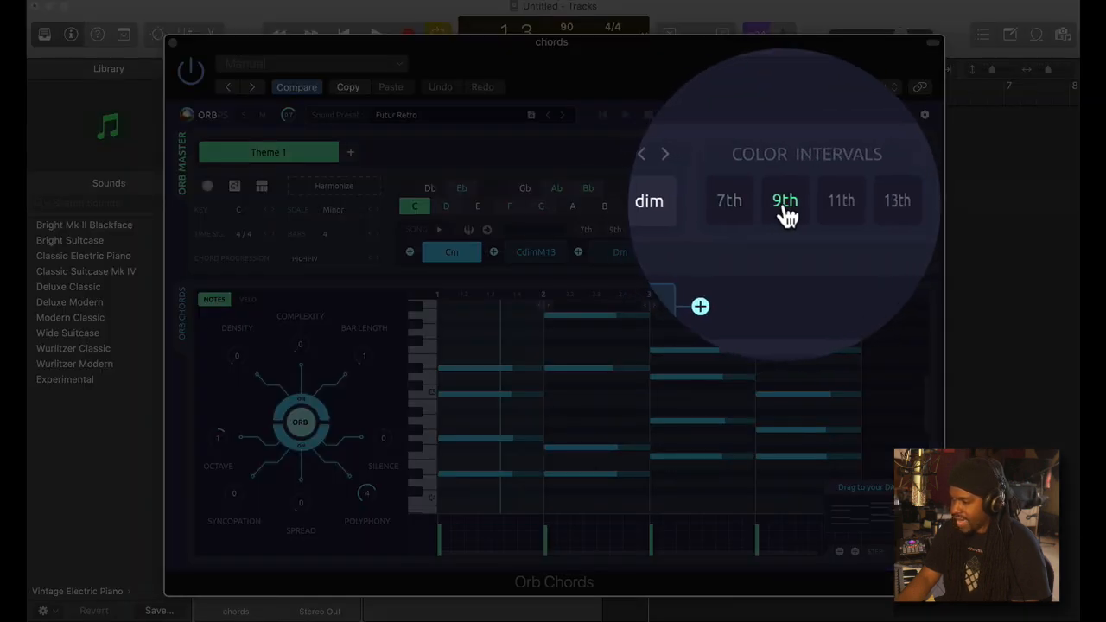
left_click(785, 204)
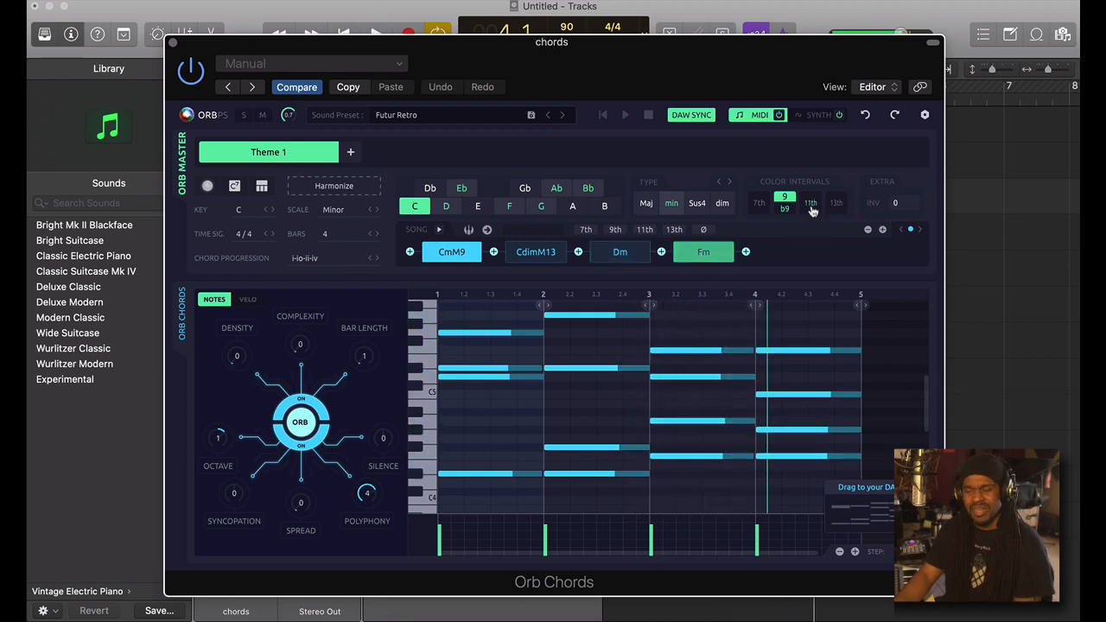
left_click(812, 204)
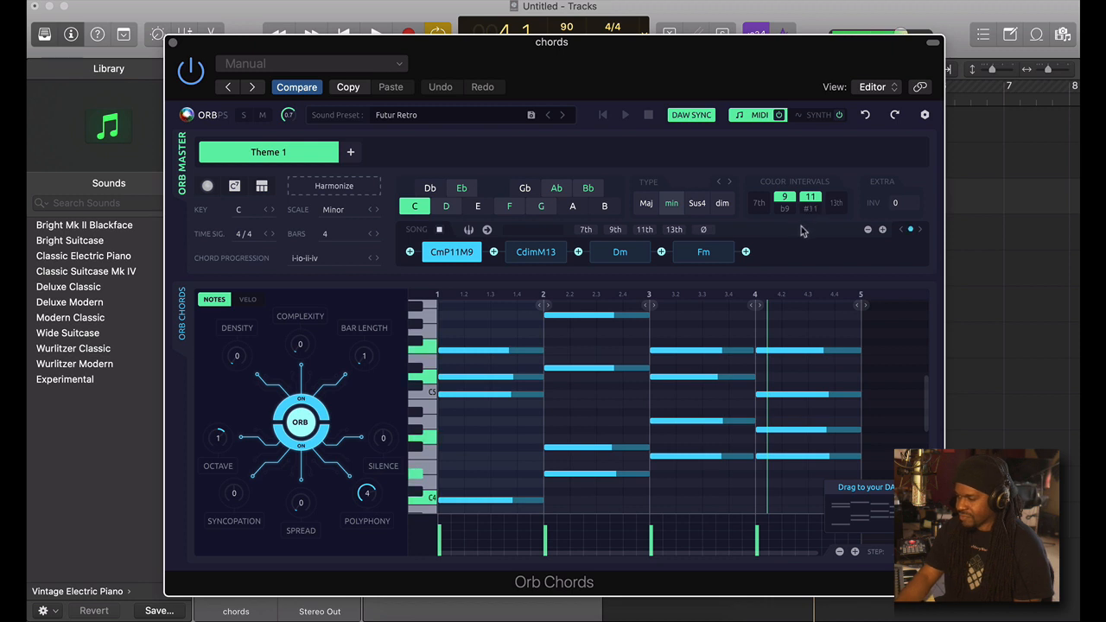
key("space")
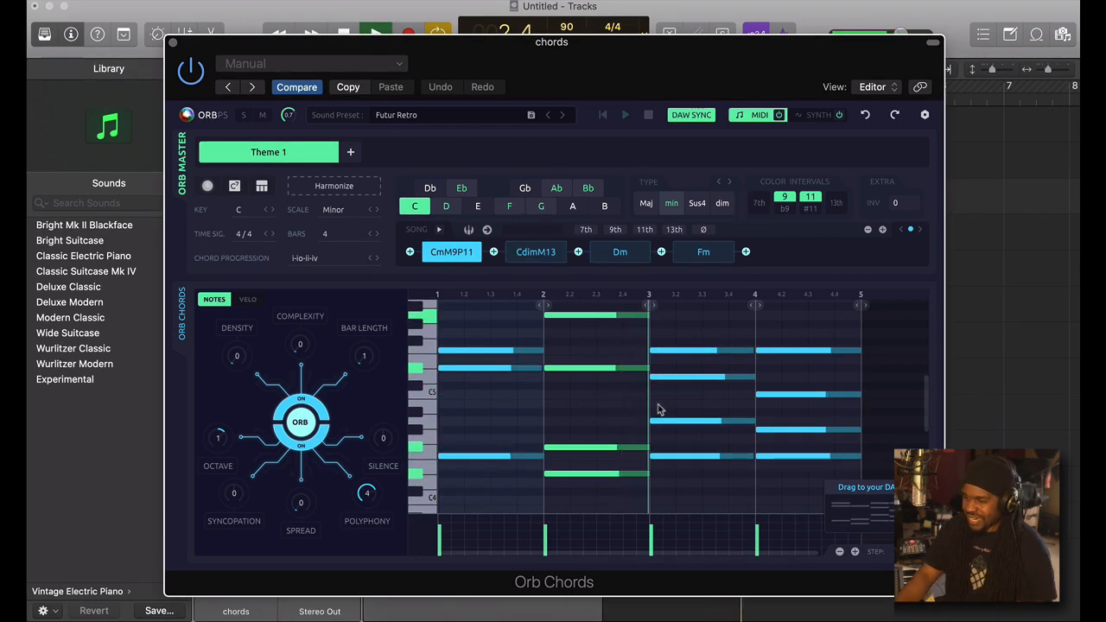
key("space")
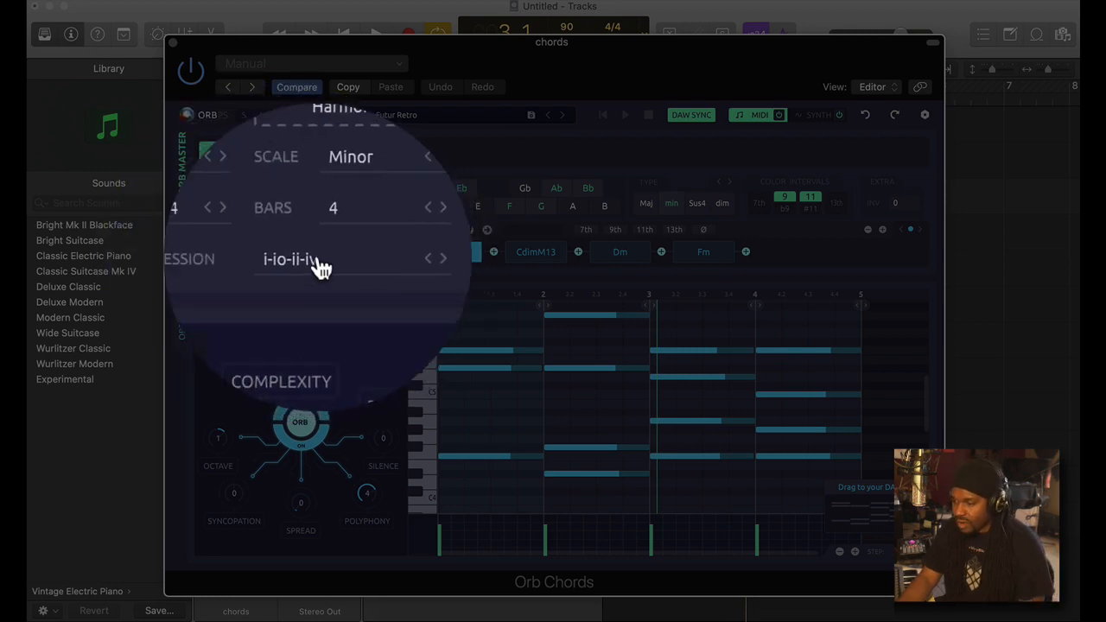
Try the i-III-VII-i chord progression in playback, and choose the Csus2, DbM7, Ebsus2, DbM7 progression from the progression browser instead
left_click(377, 259)
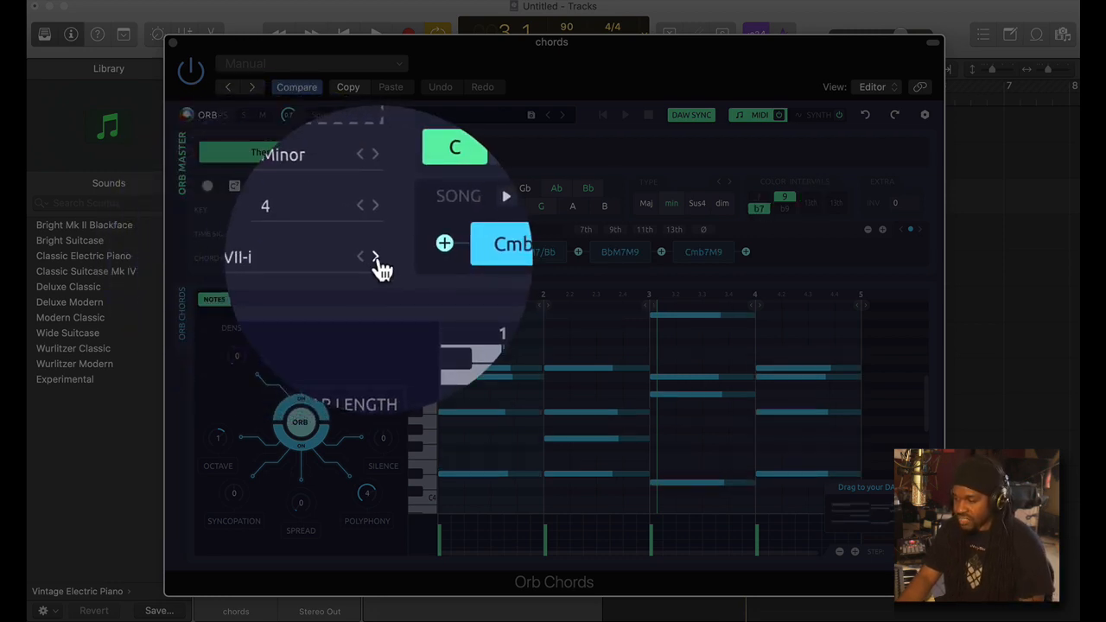
key("space")
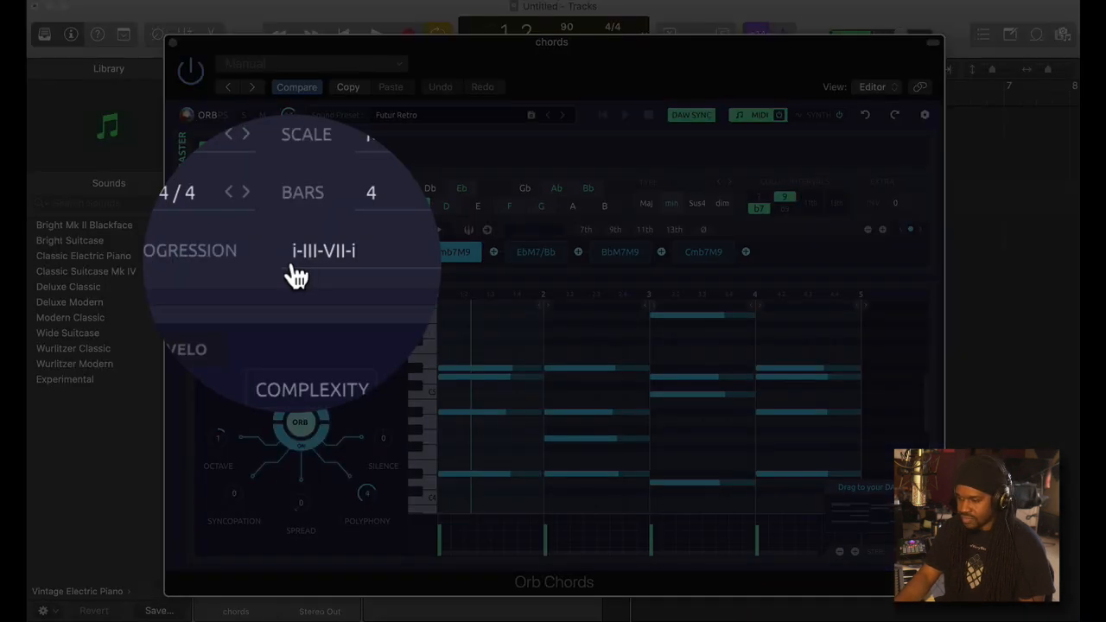
left_click(259, 271)
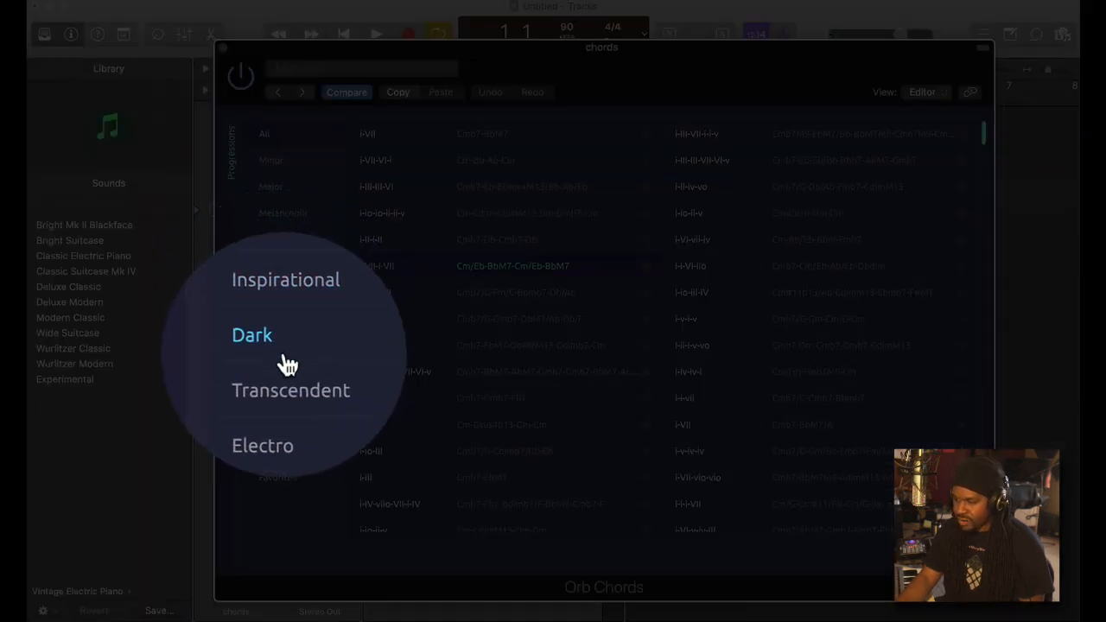
left_click(286, 279)
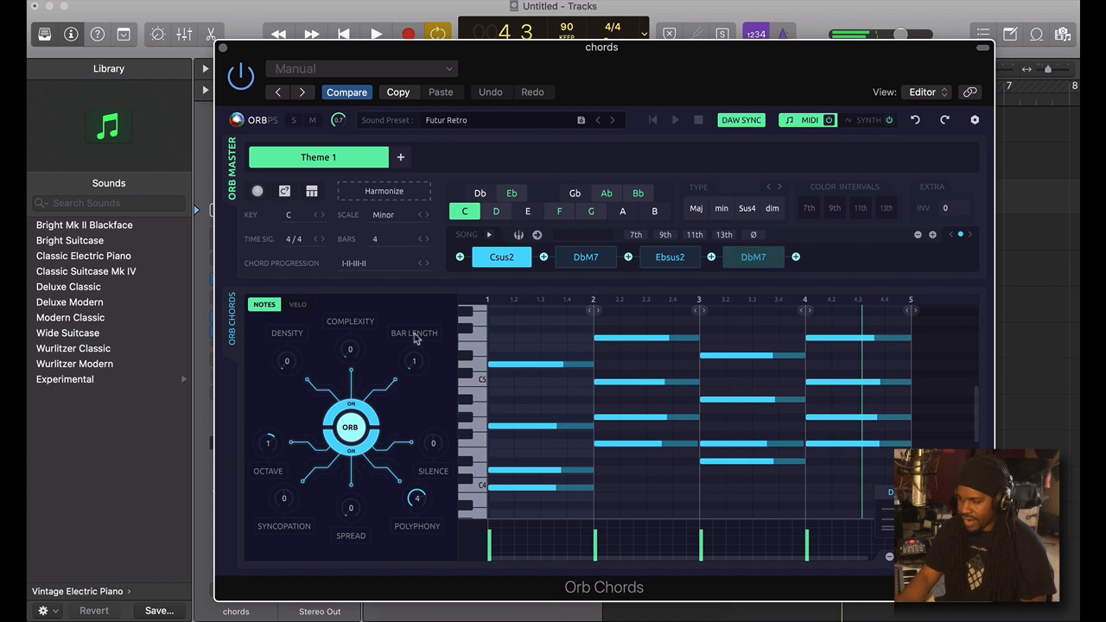
Change the Orb Chords sound preset to Clocker from the Chords category and play the chords with it
left_click(475, 123)
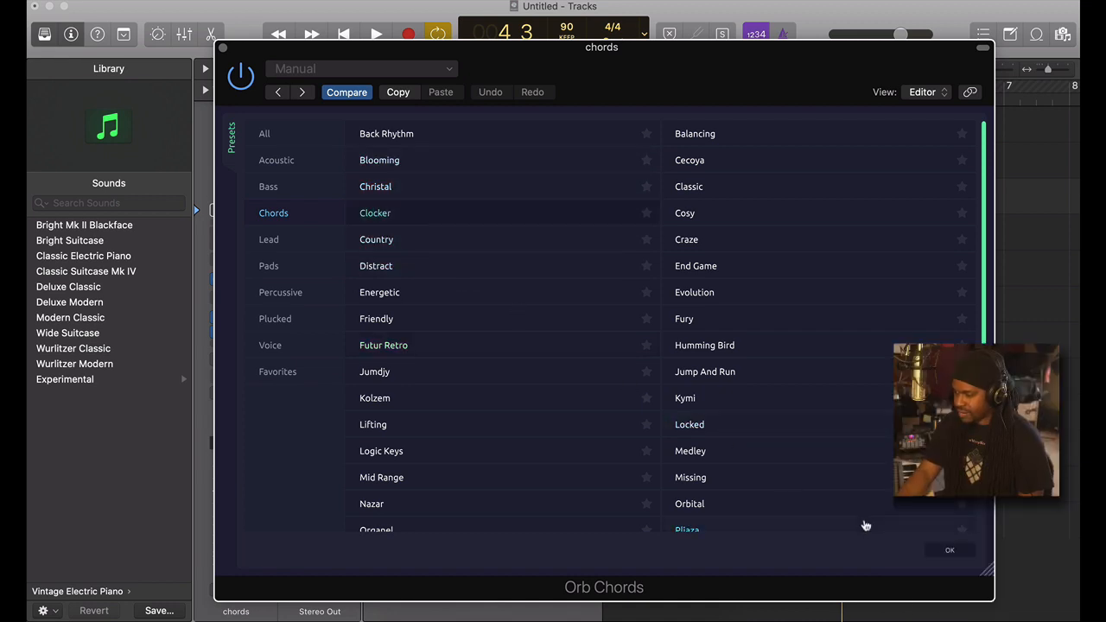
left_click(947, 553)
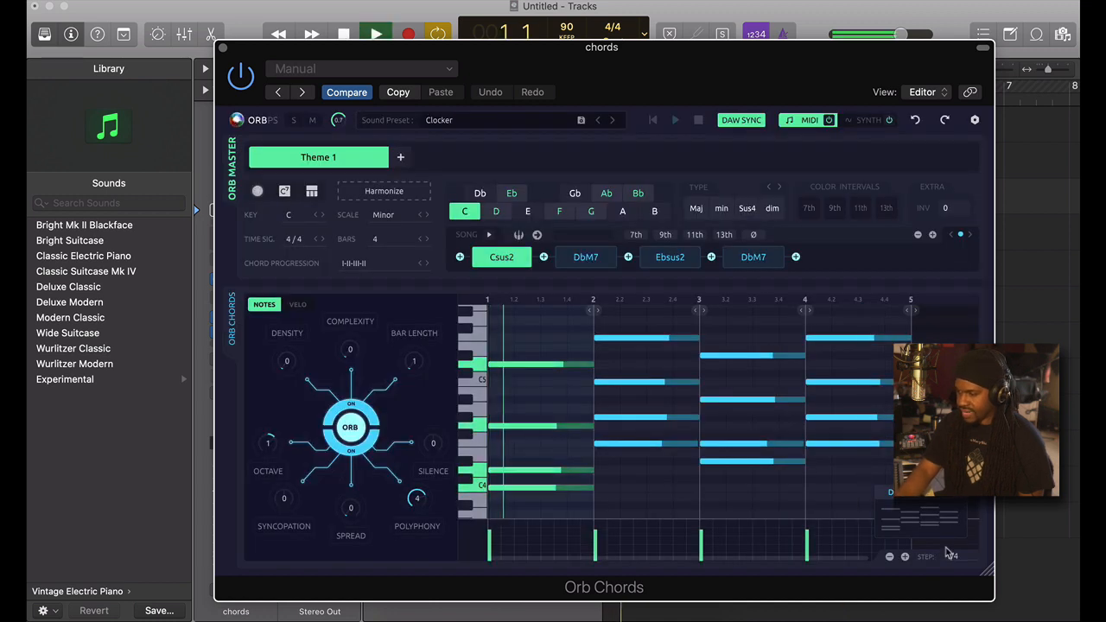
key("space")
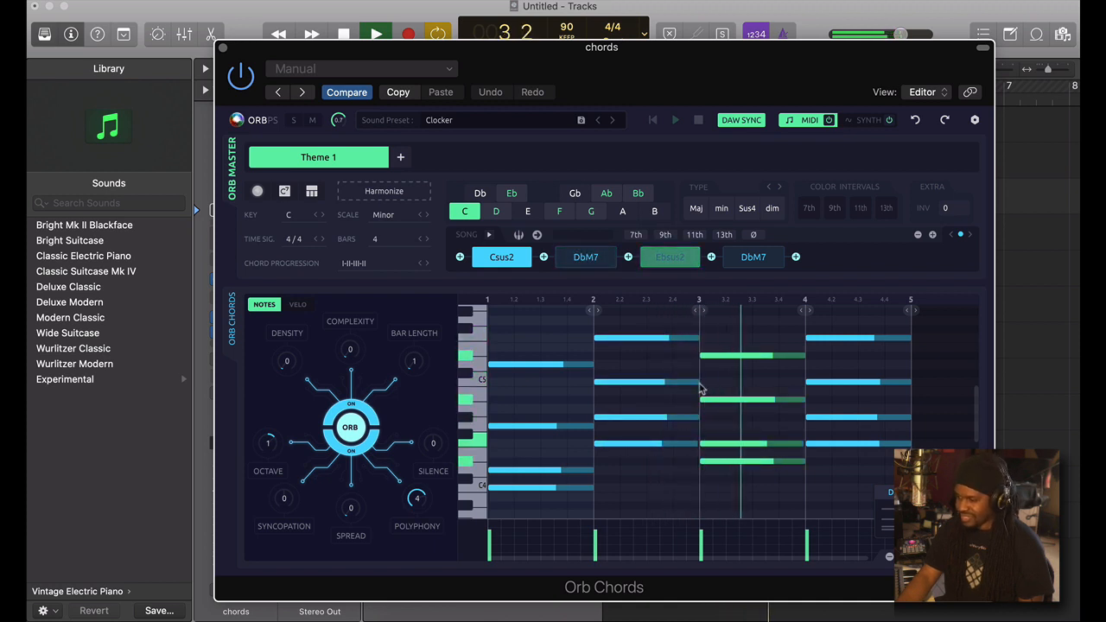
Set the Orb Chords Complexity to 5, and try lower Octave settings in playback before settling on Octave 1
key("space")
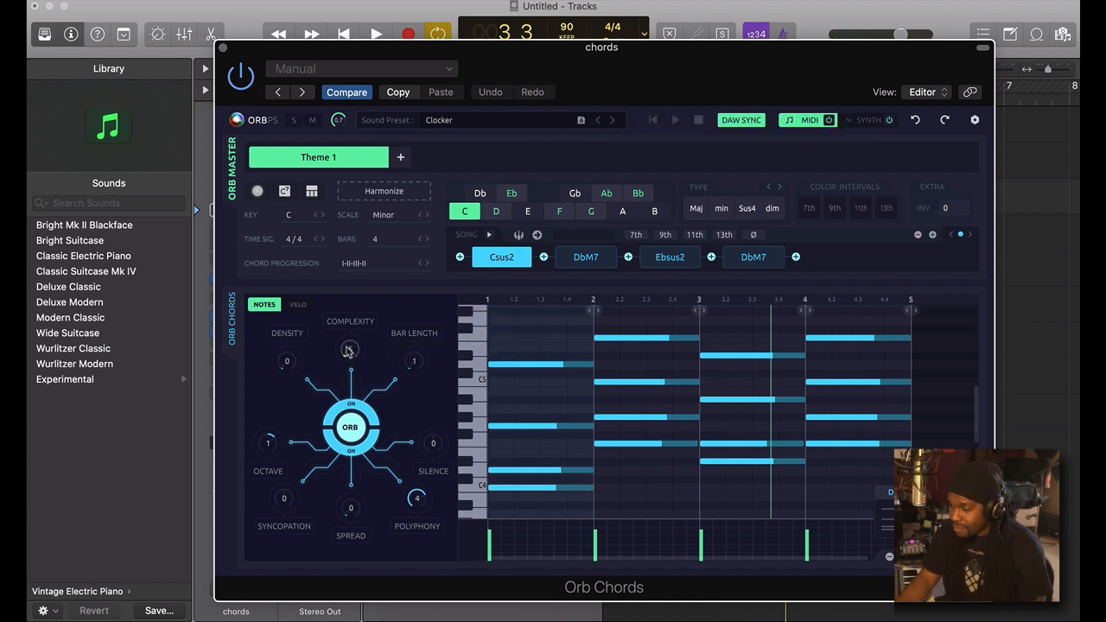
left_click_drag(348, 350, 348, 356)
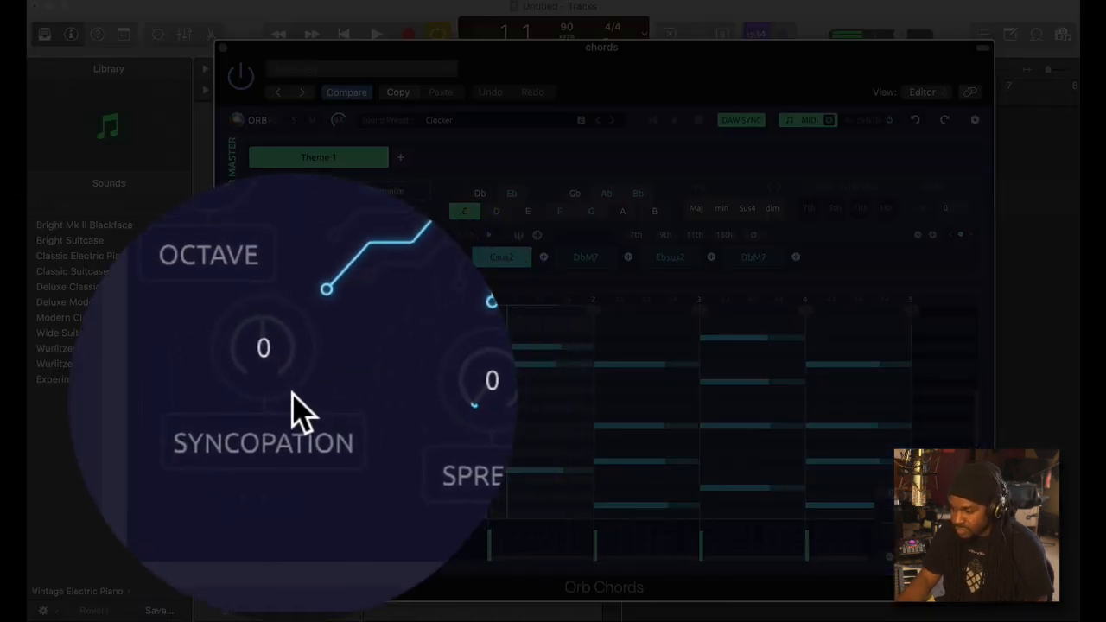
left_click_drag(270, 439, 260, 472)
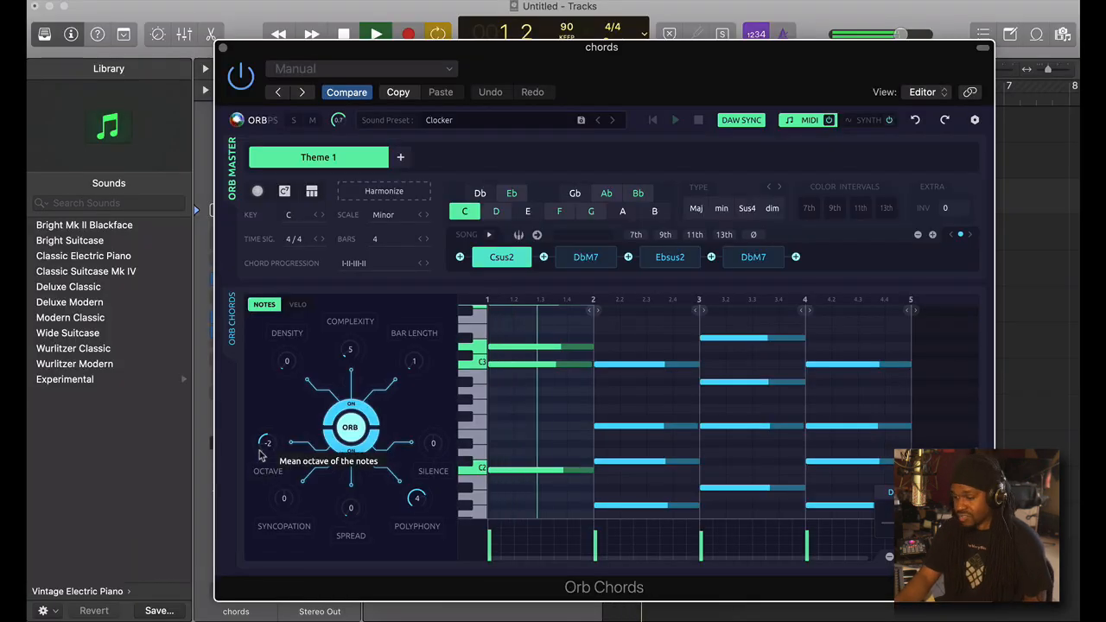
key("space")
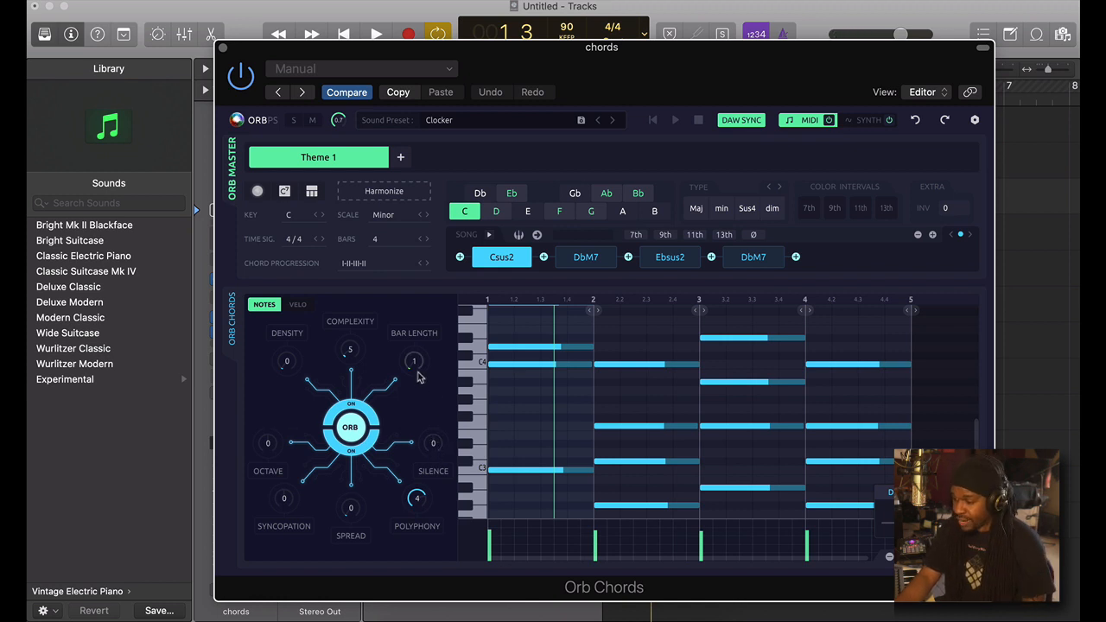
key("space")
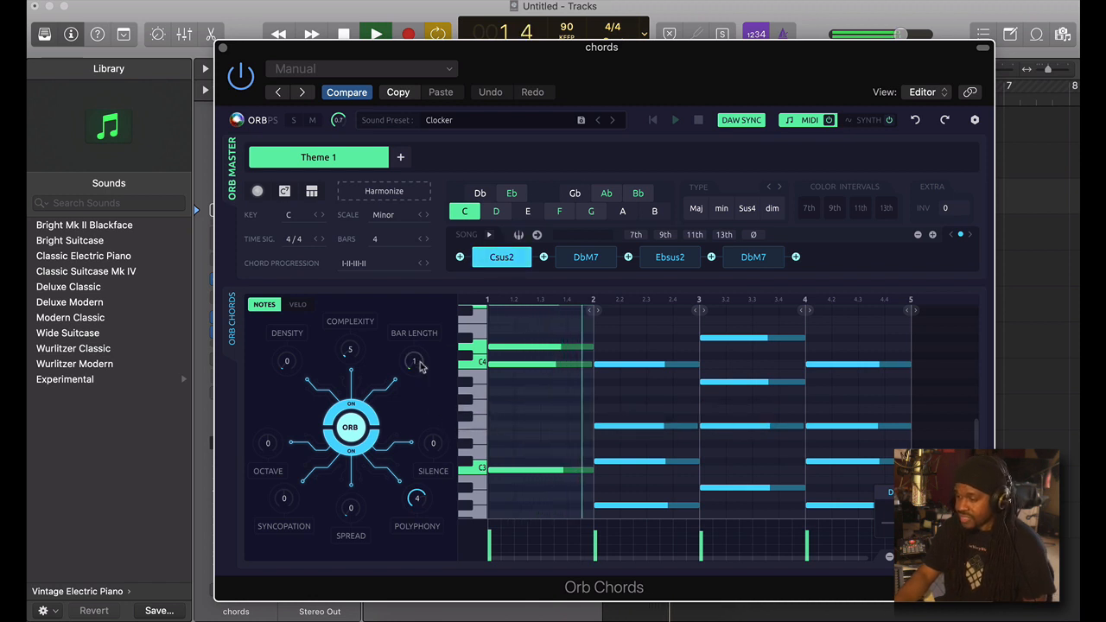
left_click_drag(269, 440, 271, 430)
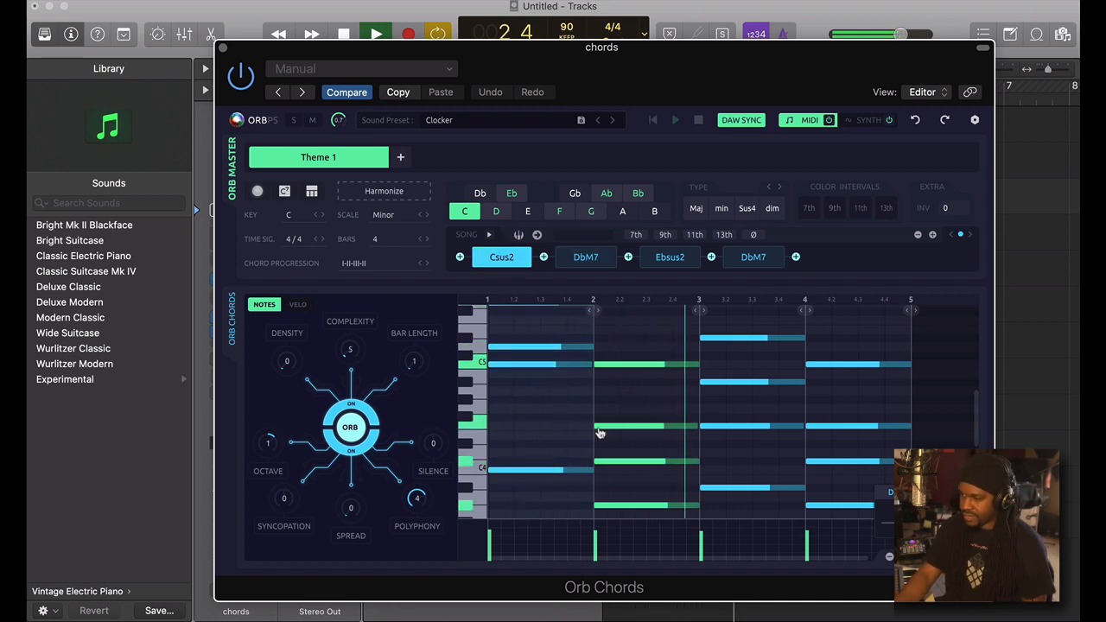
key("space")
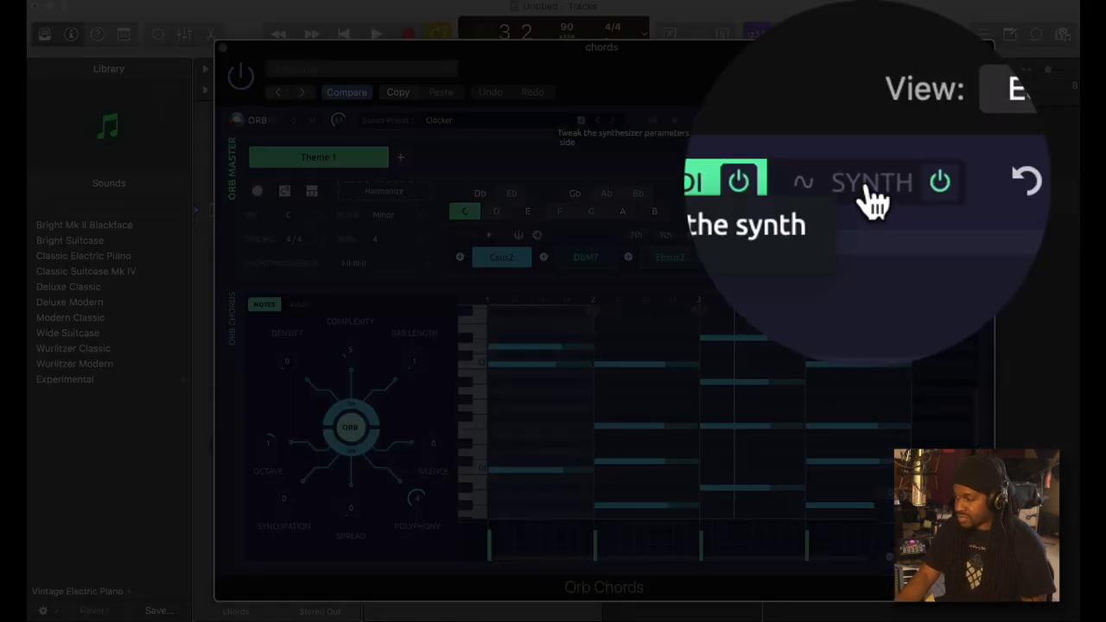
In Orb Chords' synth section, set the ENV decay to 10.00 s and the OSC 2 waveform position to 83 % during playback
left_click(875, 204)
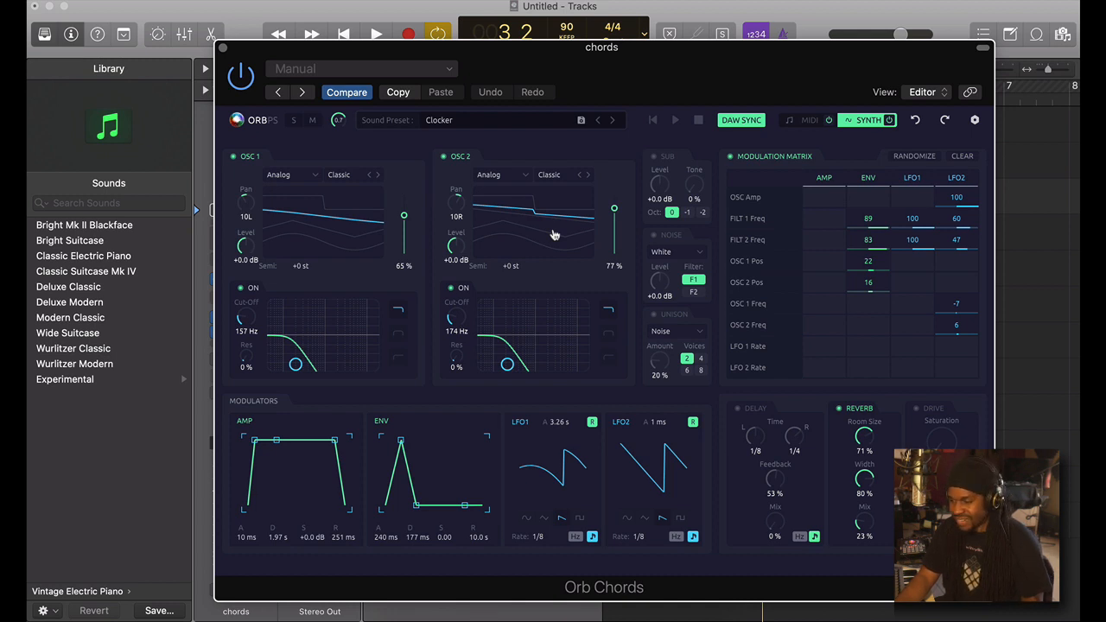
key("space")
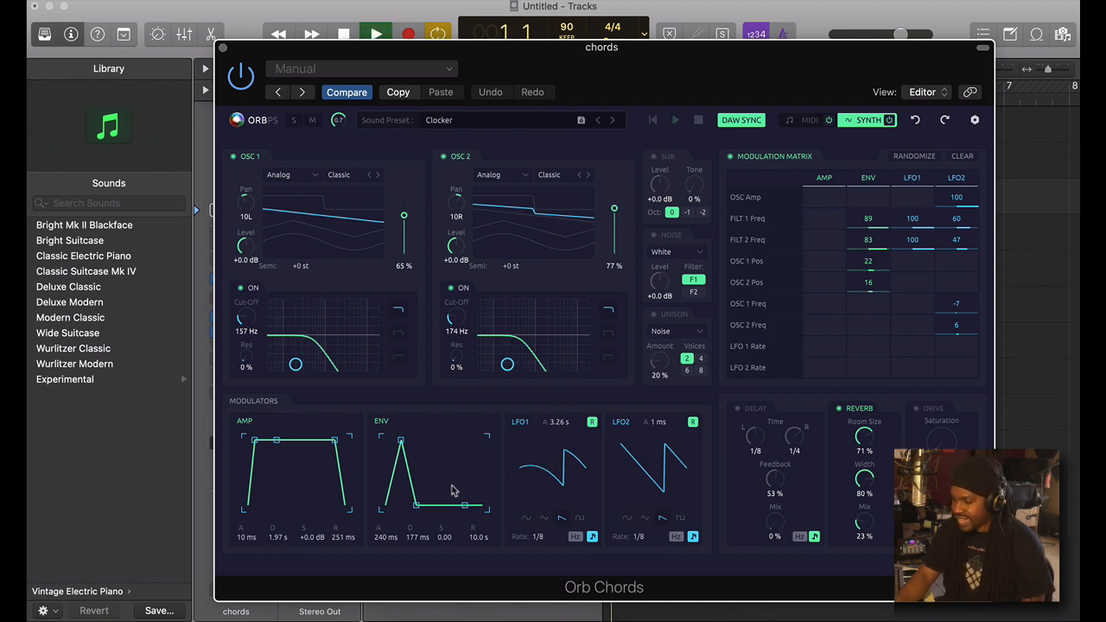
left_click_drag(413, 505, 427, 506)
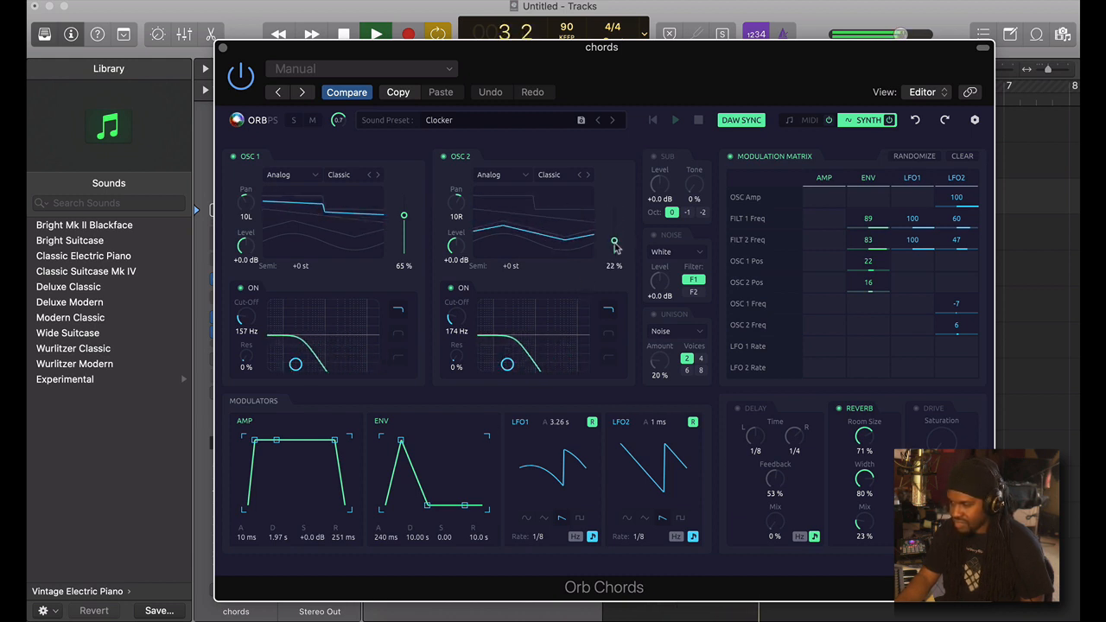
left_click_drag(616, 210, 613, 205)
key("space")
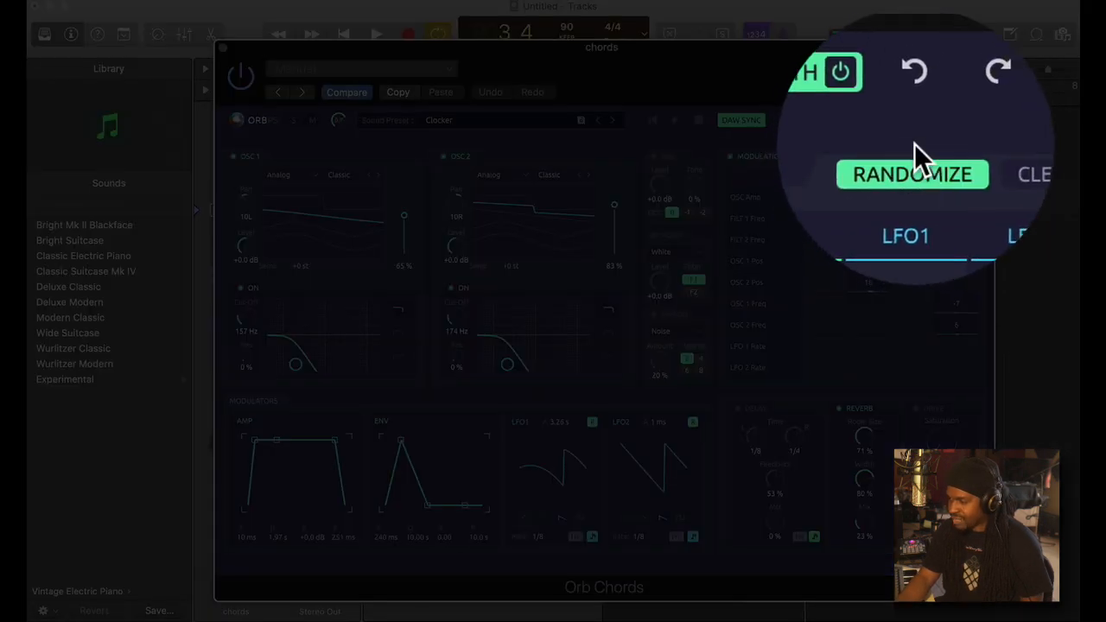
Randomize the synth's modulation matrix, turn Drive on and raise its Saturation
left_click(914, 155)
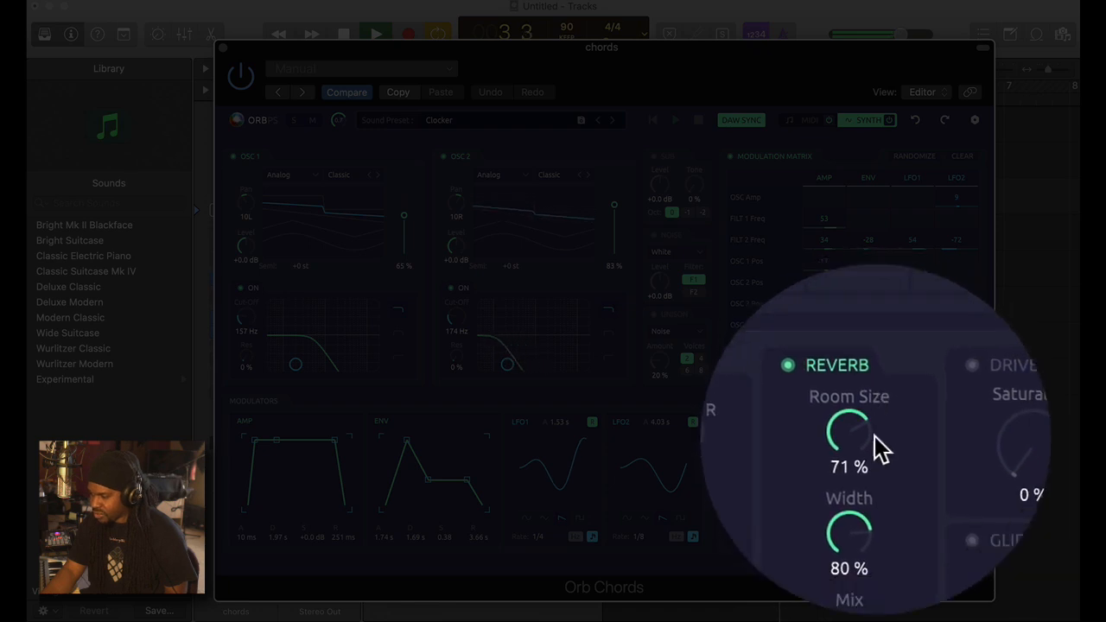
left_click(903, 409)
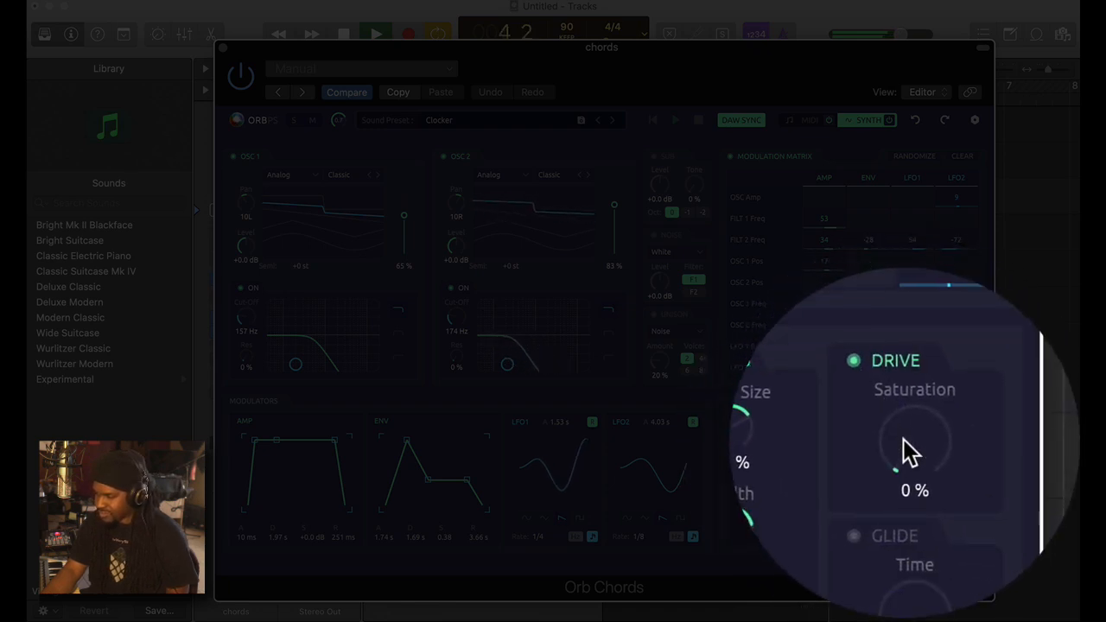
left_click_drag(903, 445, 903, 415)
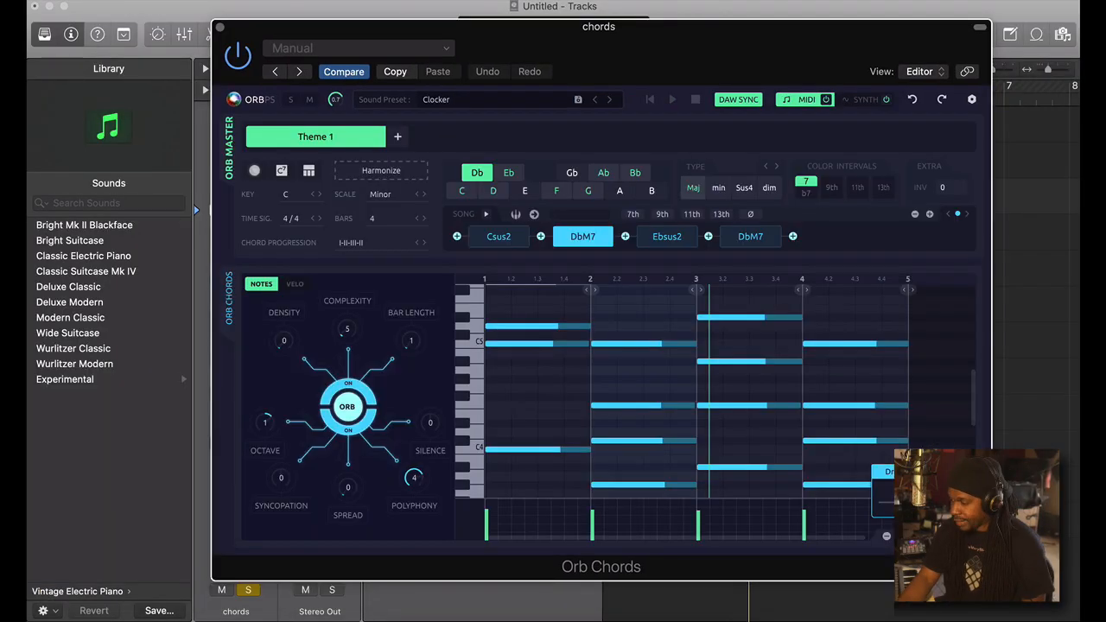
Place the MIDI generated by Orb Chords on the chords track at bar 1 and play it
left_click_drag(726, 53, 674, 51)
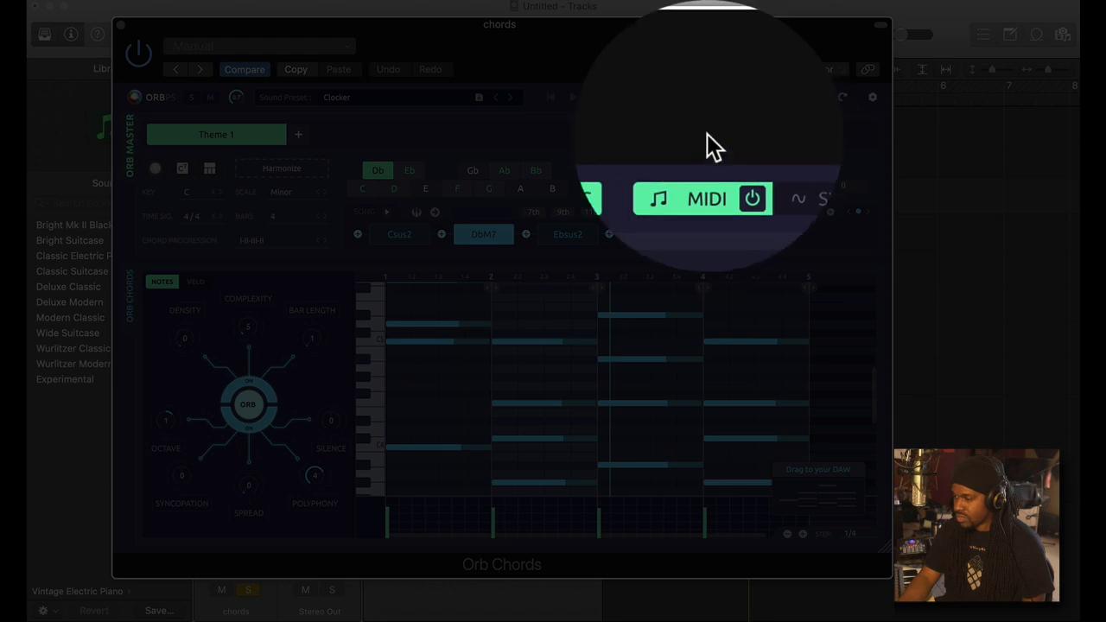
left_click_drag(707, 147, 509, 51)
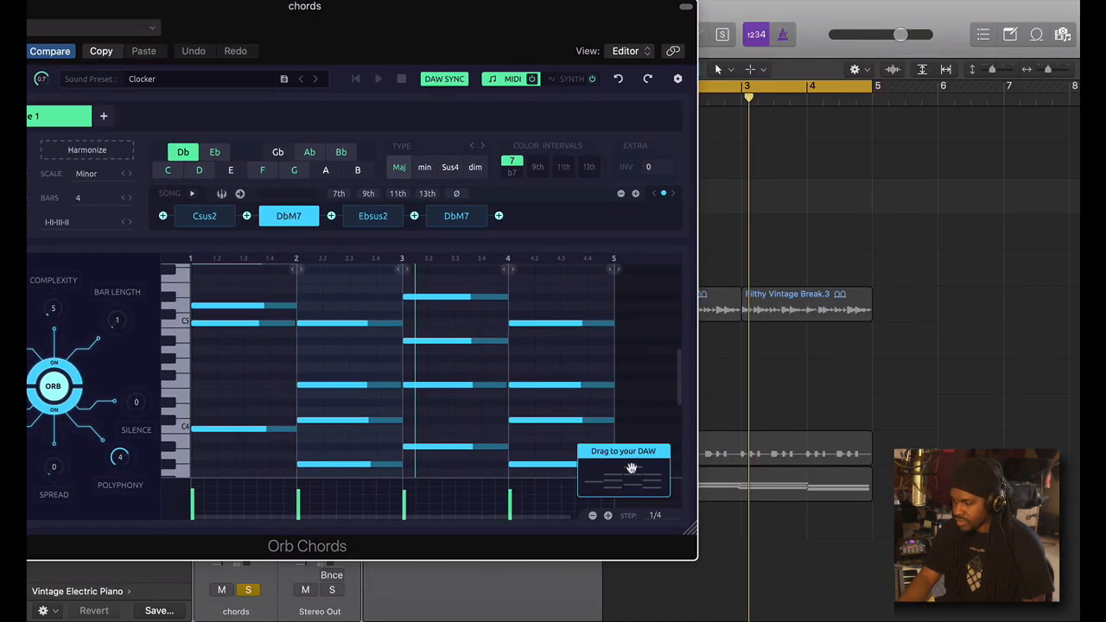
left_click_drag(629, 474, 657, 211)
key("space")
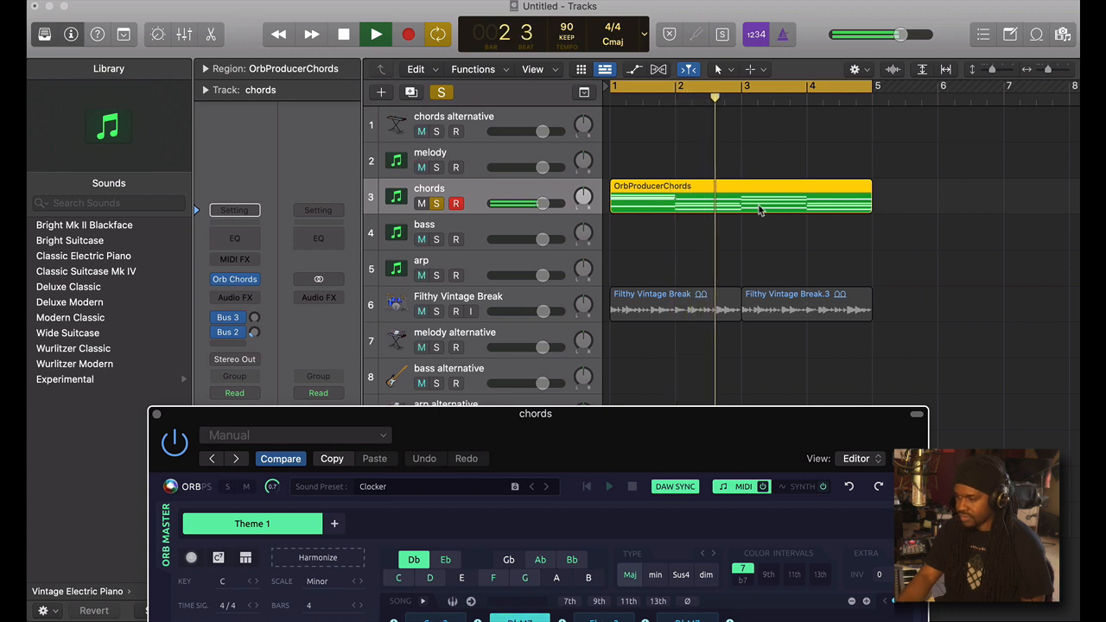
key("space")
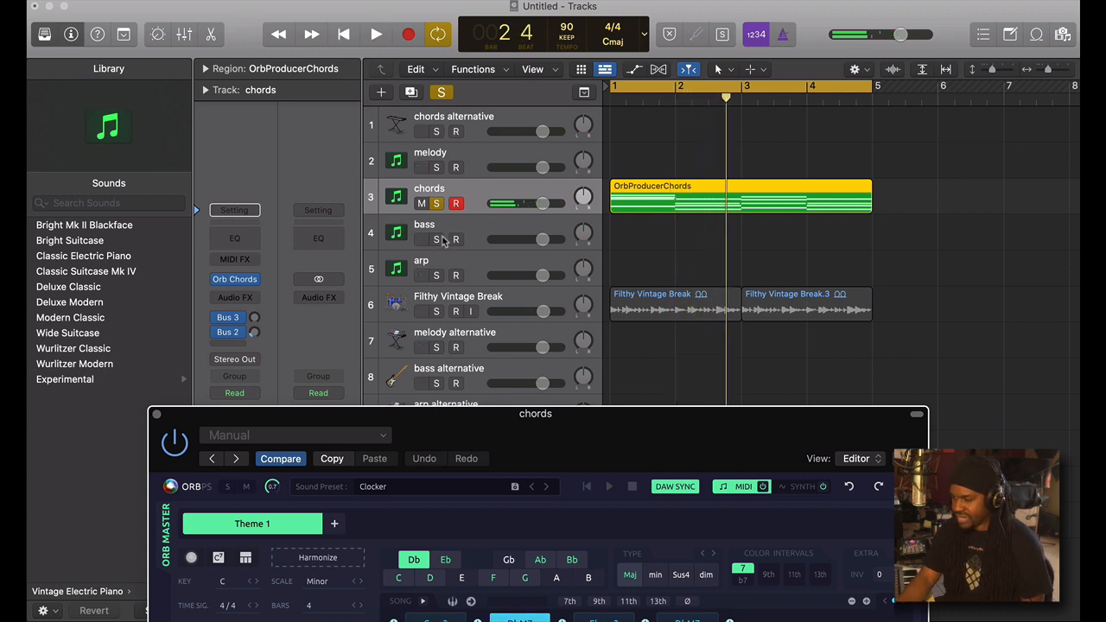
Solo the bass track alongside the chords, play both, and open the Orb Bass plug-in
left_click(437, 240)
key("space")
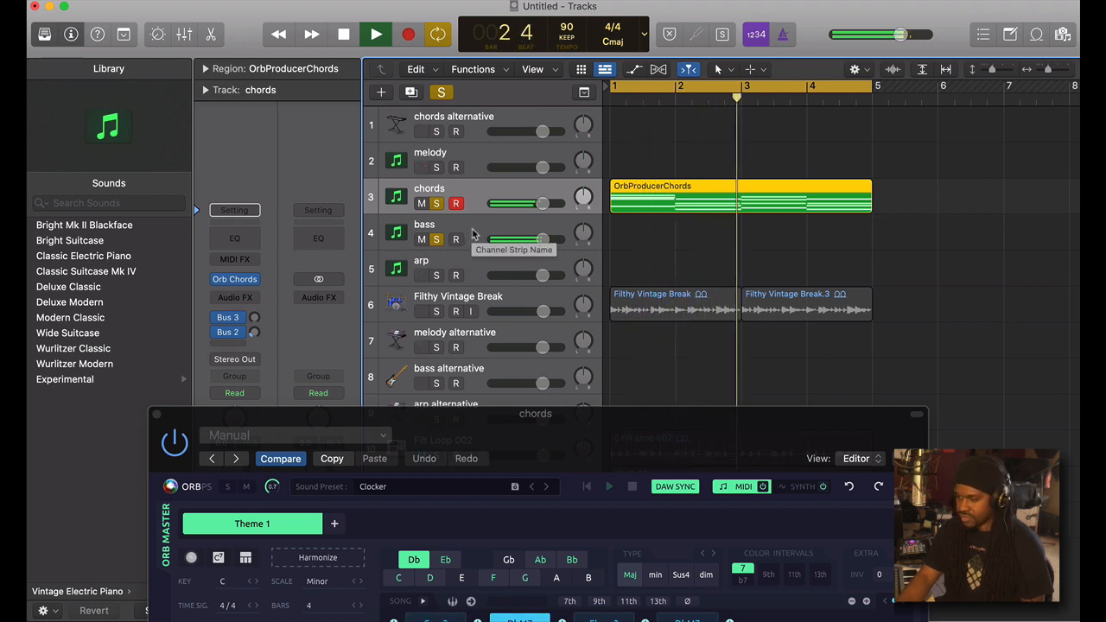
left_click(472, 235)
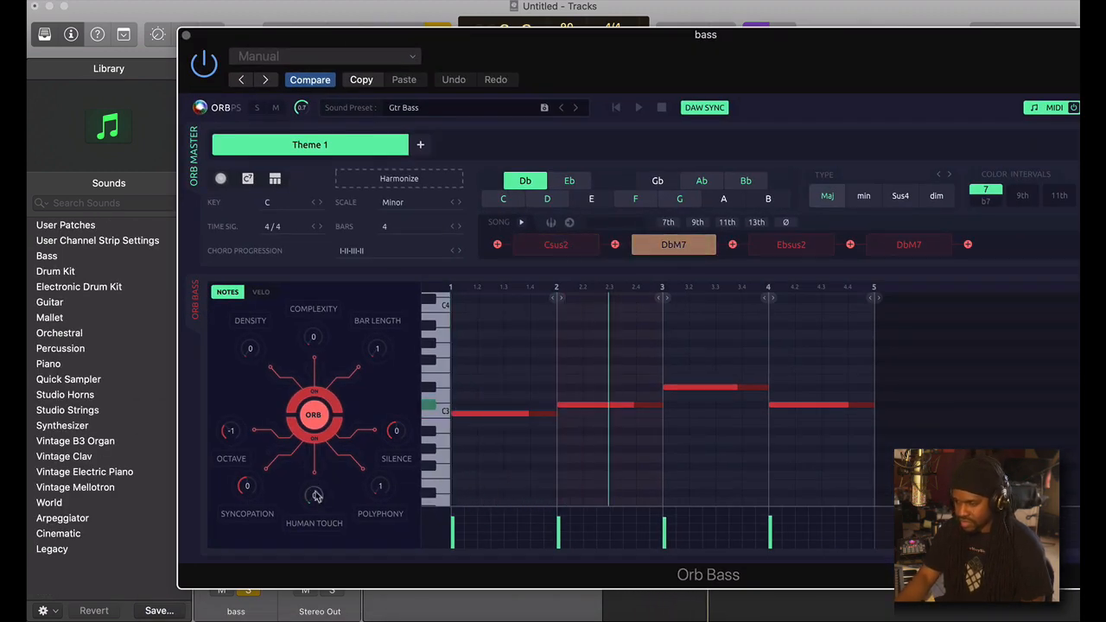
Adjust Human Touch in Orb Bass and place its generated MIDI on the bass track at bar 1
left_click_drag(316, 489, 314, 465)
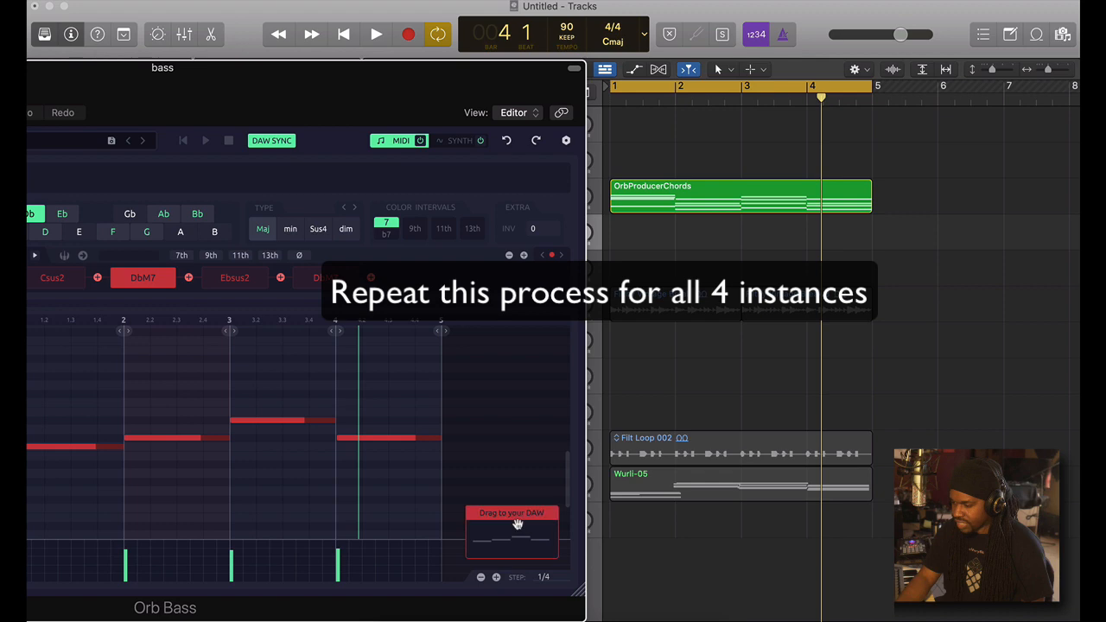
left_click_drag(515, 525, 616, 236)
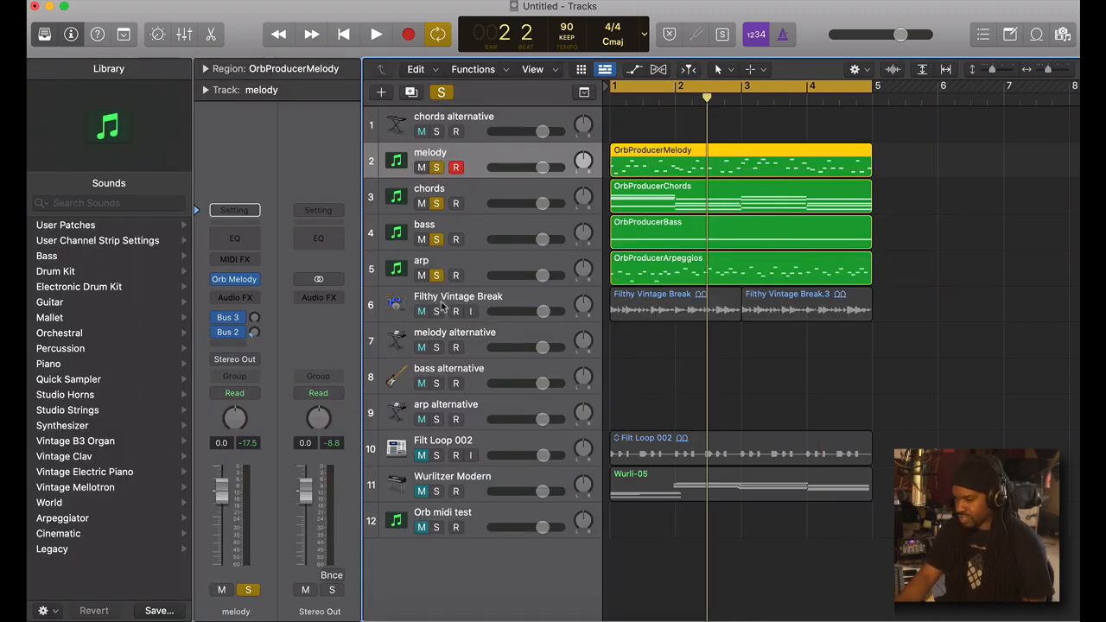
Solo the Filthy Vintage Break track and play it with the four Orb parts, muting the bass briefly to compare
left_click(437, 311)
key("space")
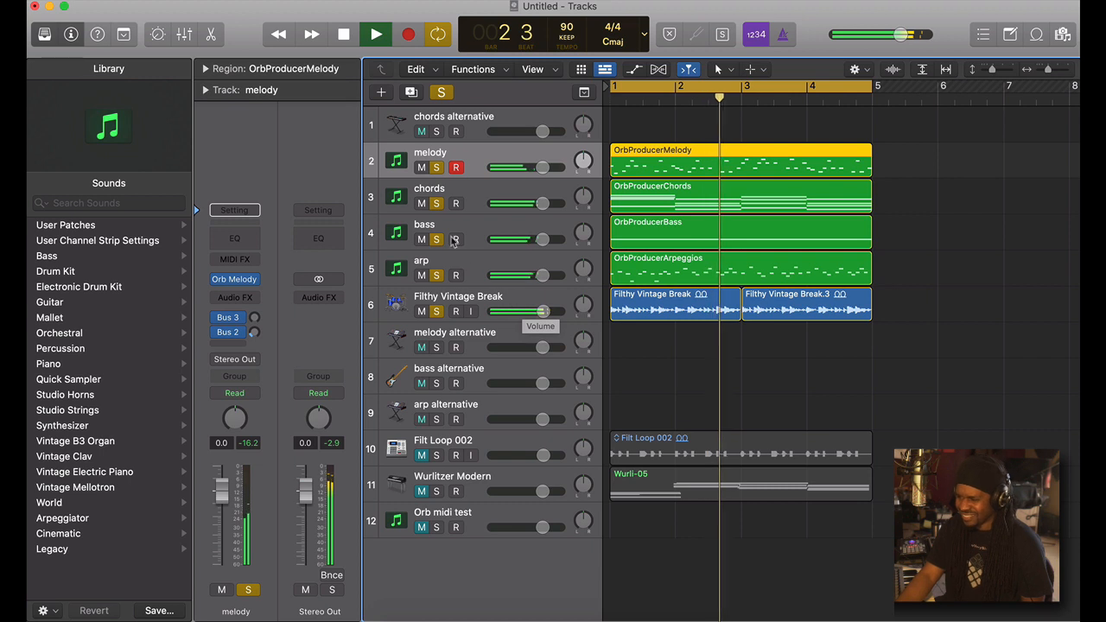
left_click(422, 239)
left_click(422, 239)
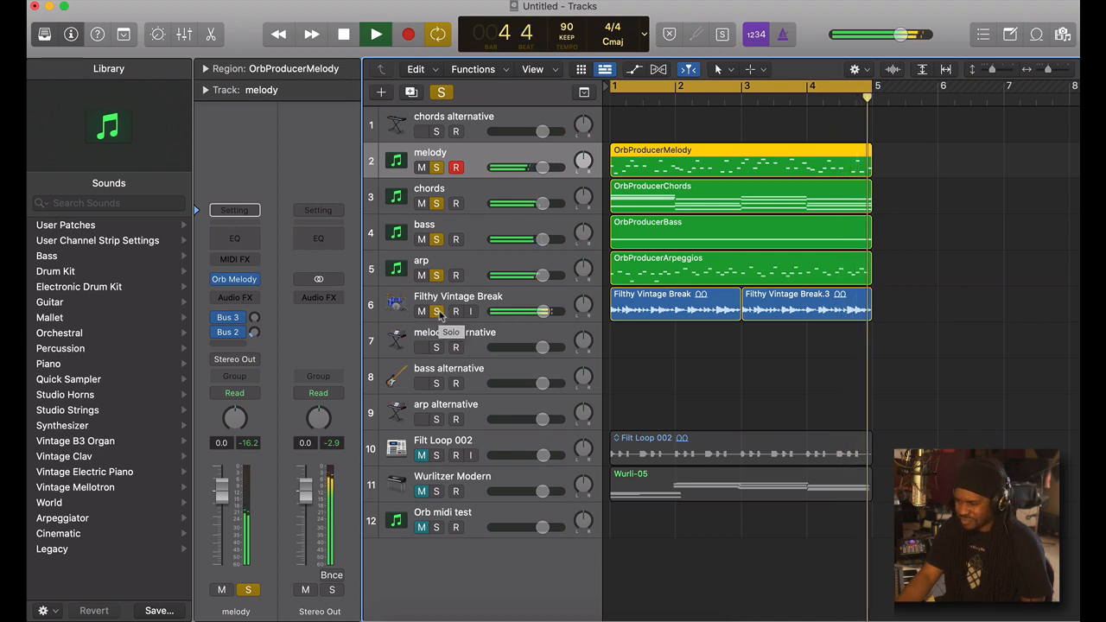
key("space")
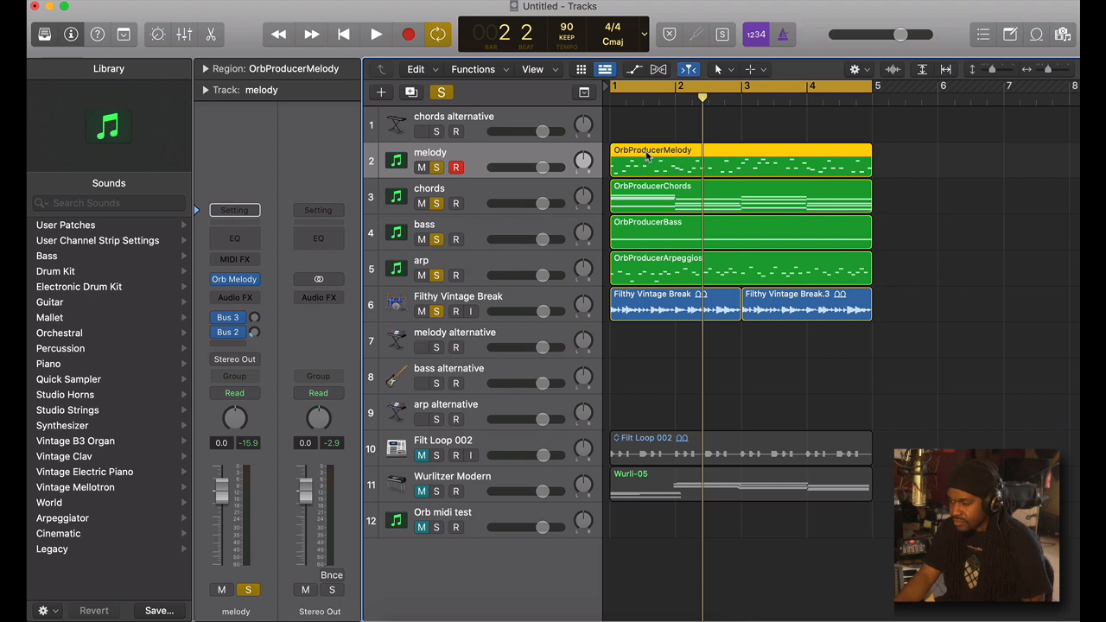
Copy the OrbProducerMelody region to the soloed melody alternative track and play the alternative instrument versions with the drum break
left_click(442, 341)
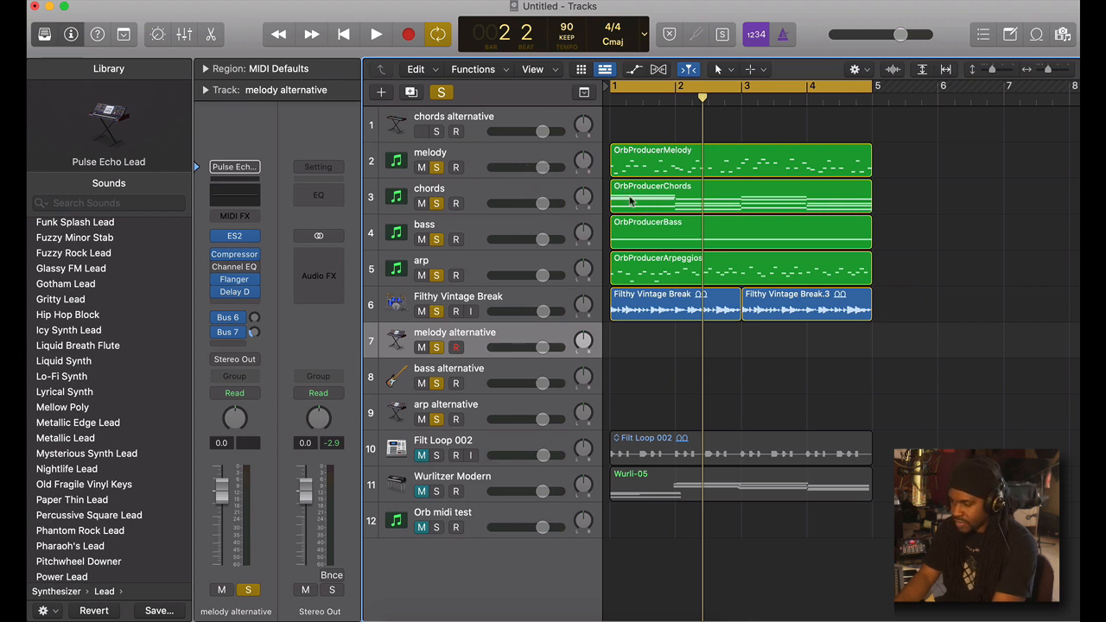
left_click(518, 147)
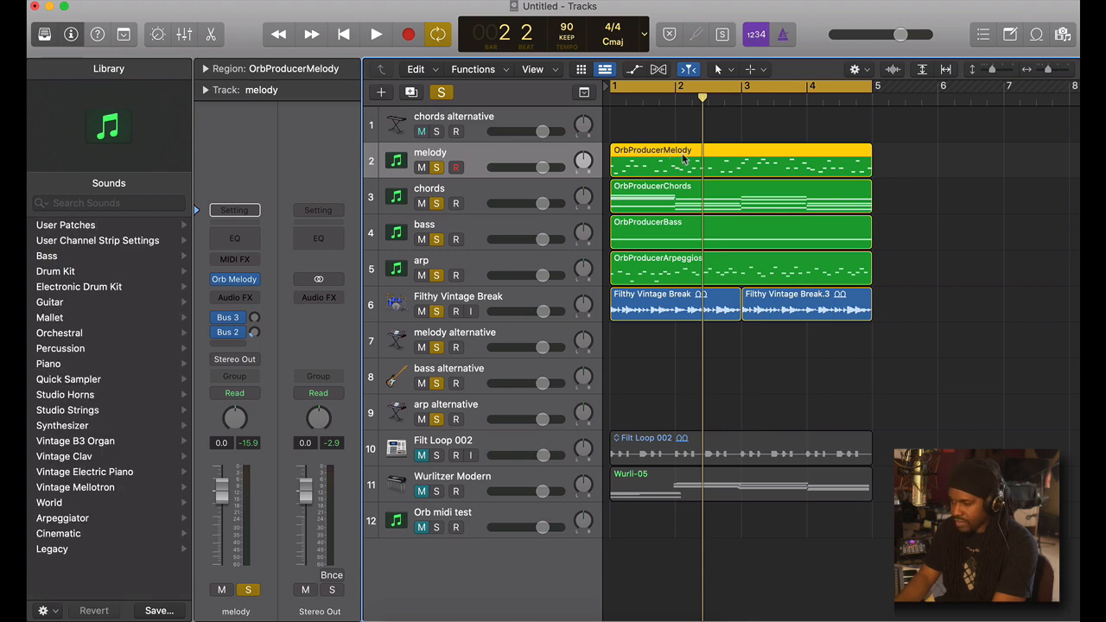
left_click_drag(683, 157, 670, 334)
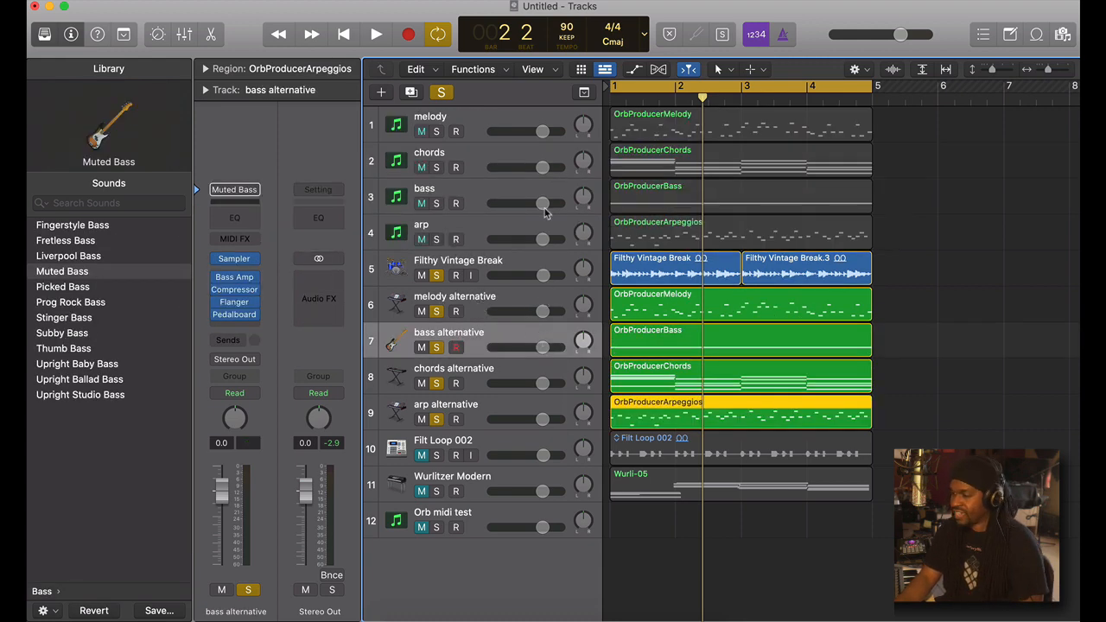
key("space")
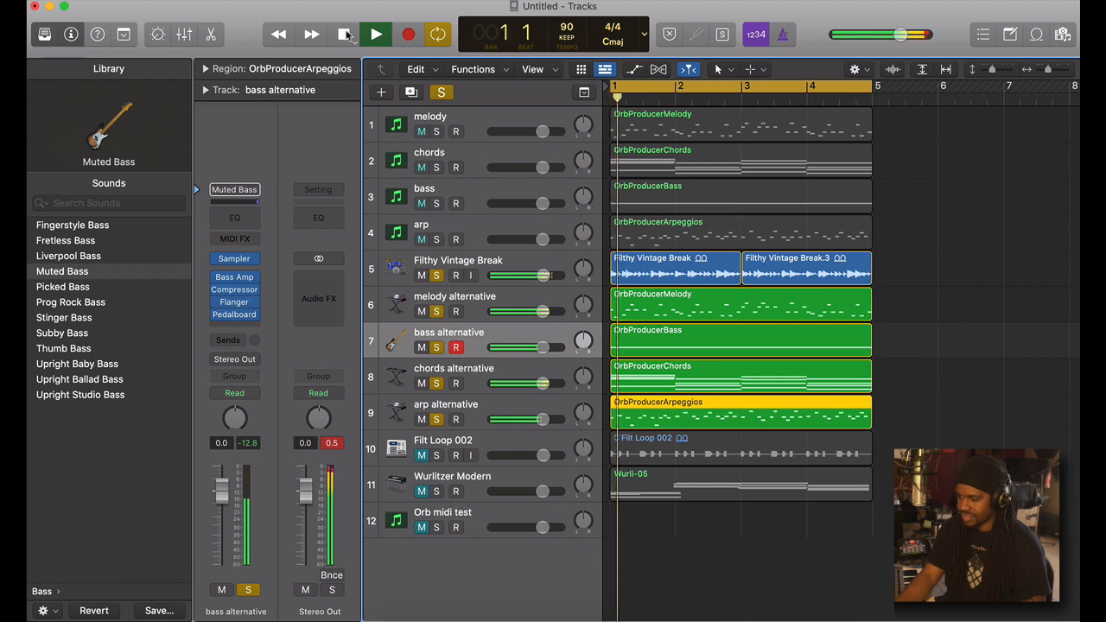
left_click(344, 35)
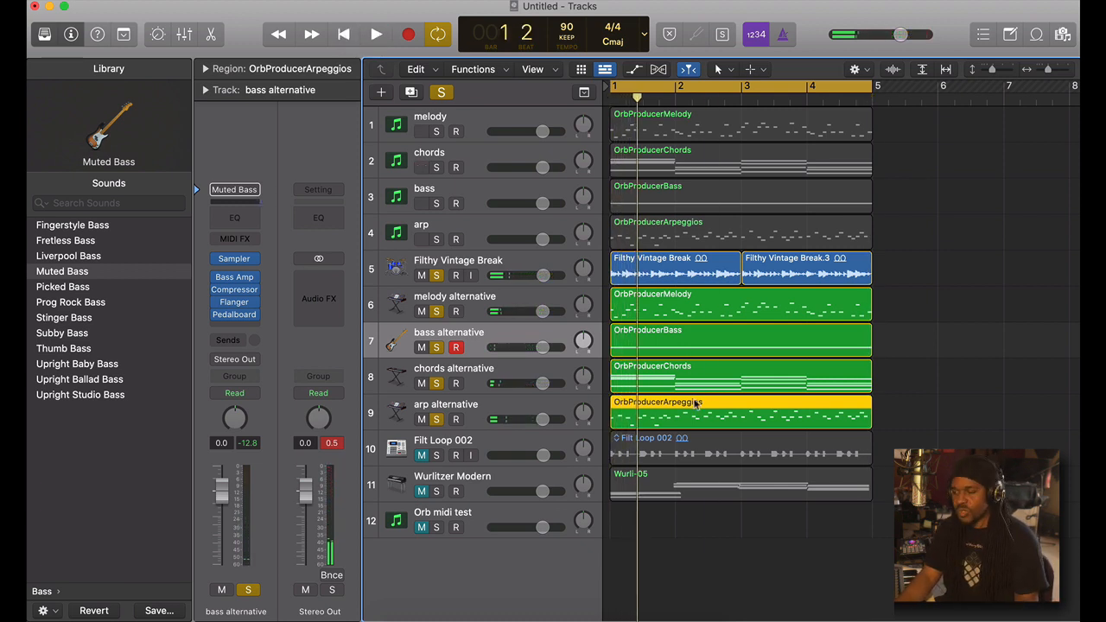
Open the file browser to view the MIDI files in the wurli optional folder
key("super+Right")
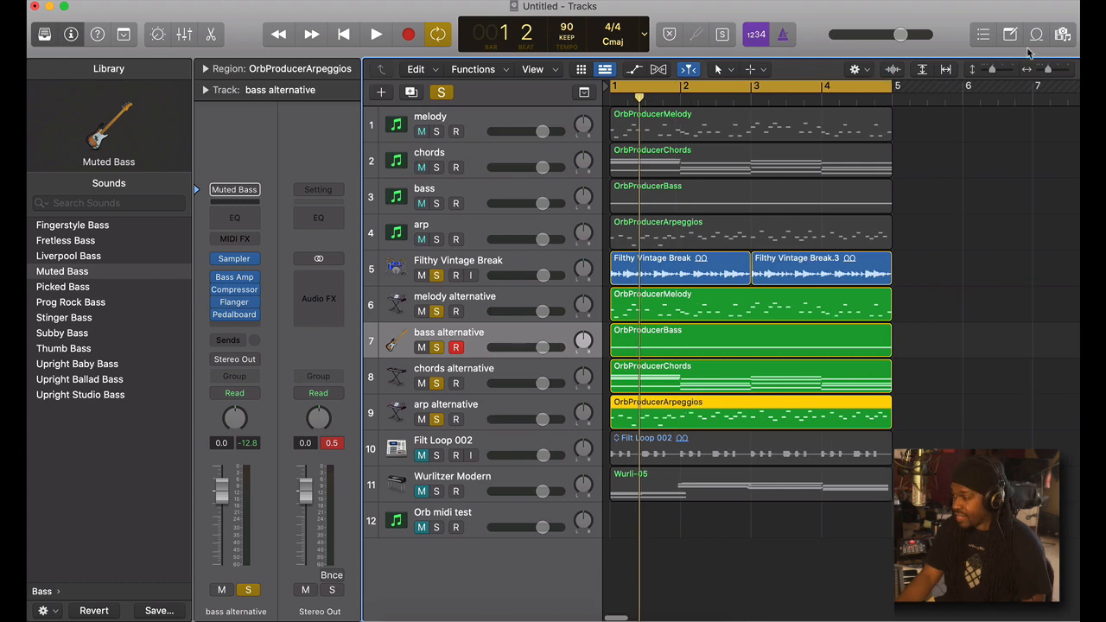
scroll(994, 173, "right", 1)
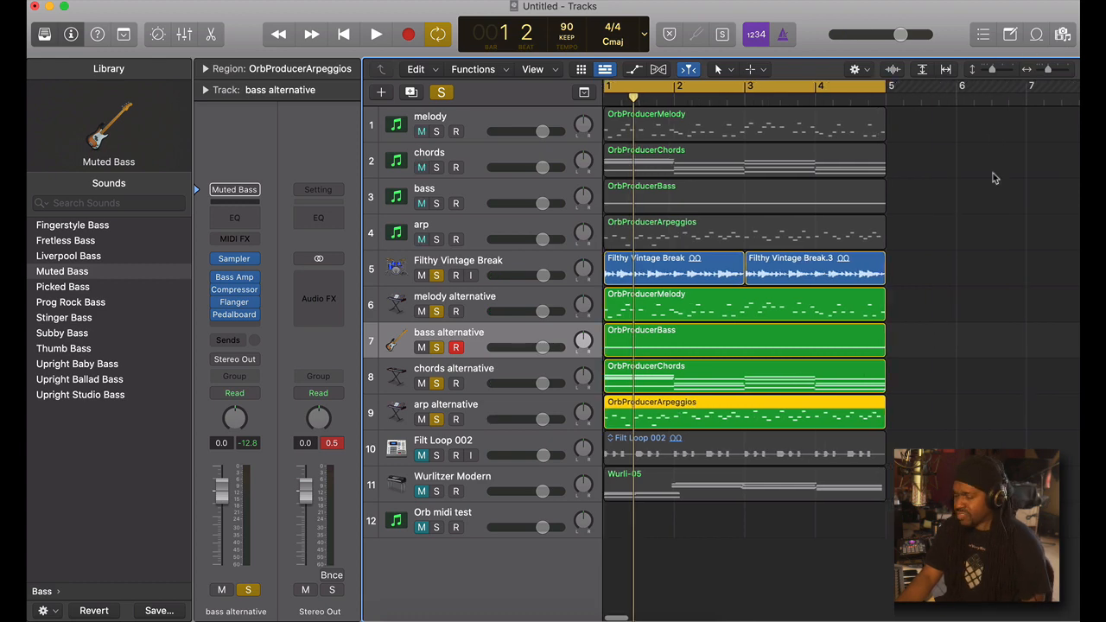
left_click(1063, 35)
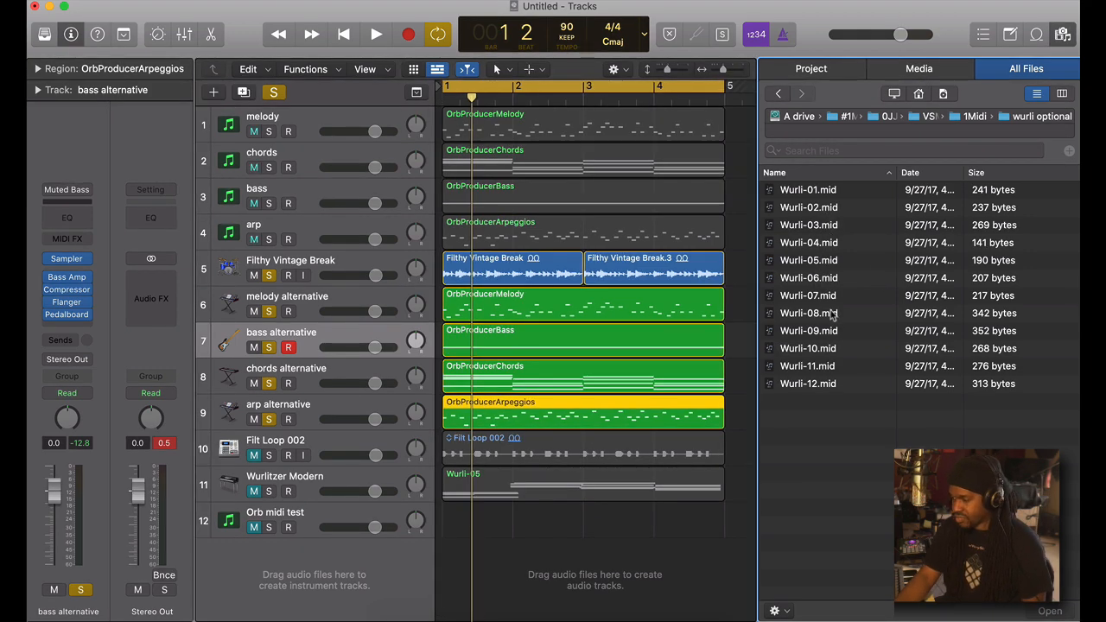
Solo the Wurlitzer Modern track and play its Wurli-05 region
left_click(286, 492)
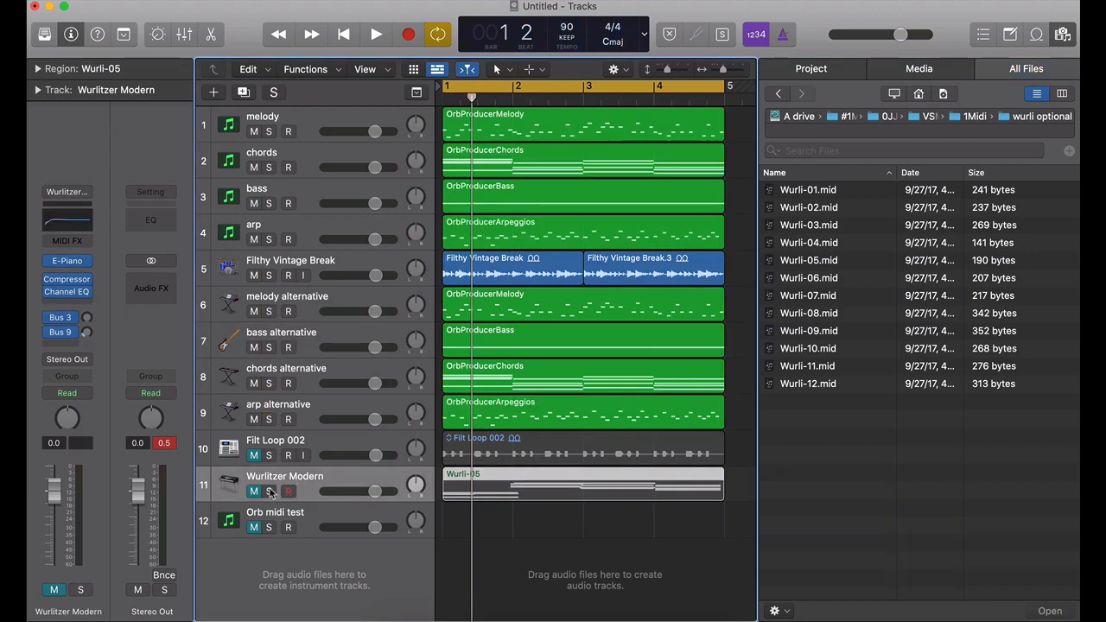
left_click(268, 492)
key("space")
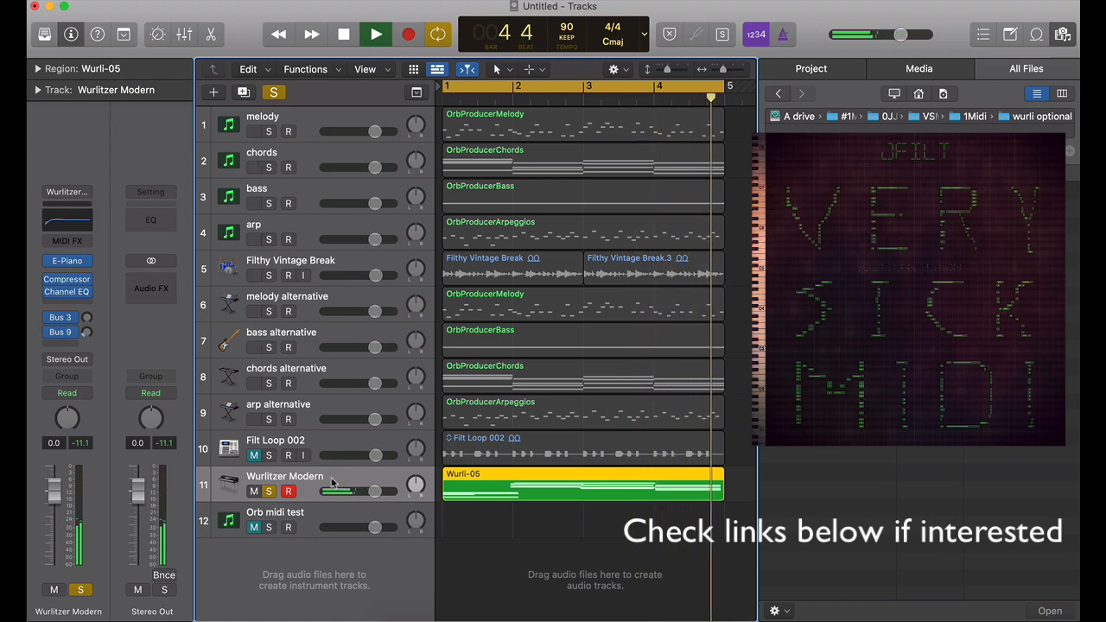
Stop playback and open the Orb Chords plug-in of the Orb midi test track, keeping its window fully in view
key("space")
left_click(320, 516)
left_click(67, 279)
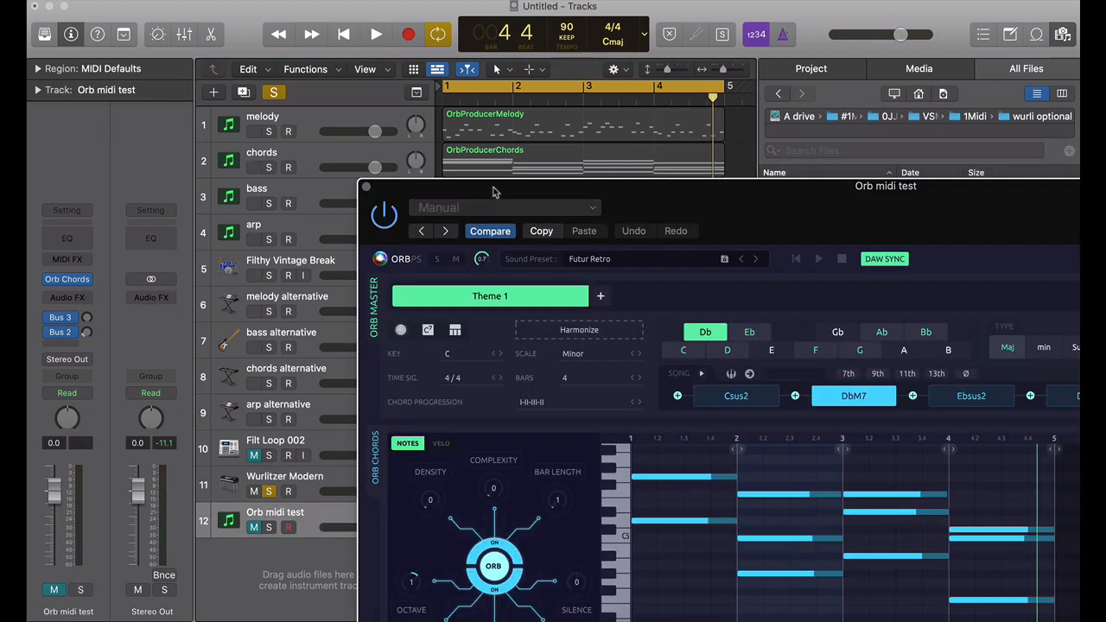
left_click_drag(493, 188, 212, 37)
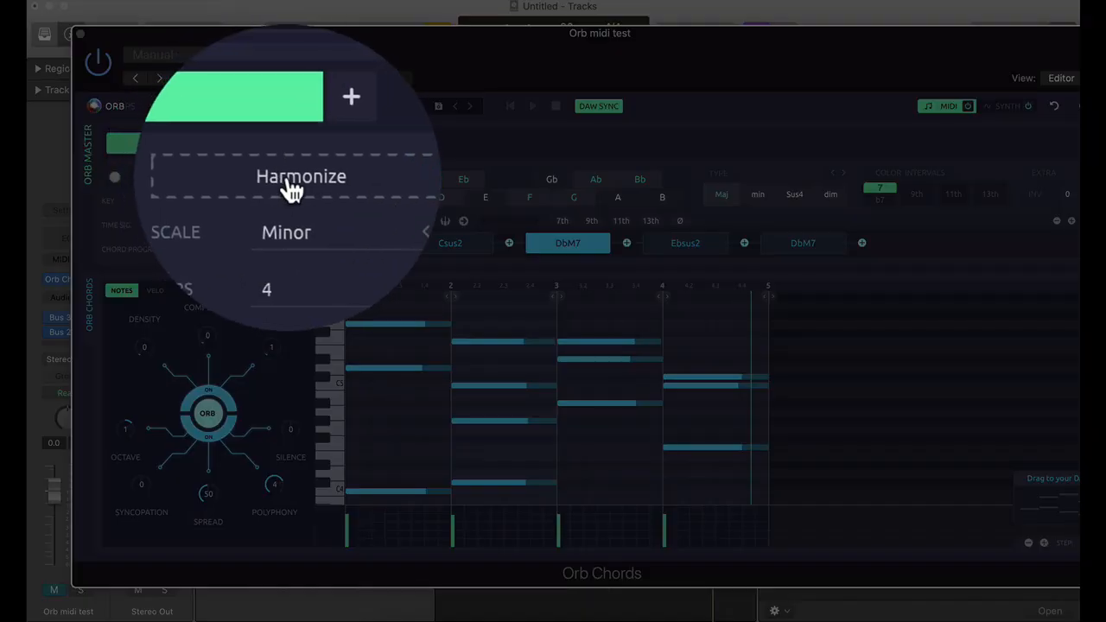
Harmonize the Orb Chords theme from Wurli-05.mid in the wurli optional folder, using Chords as the MIDI type
left_click(291, 182)
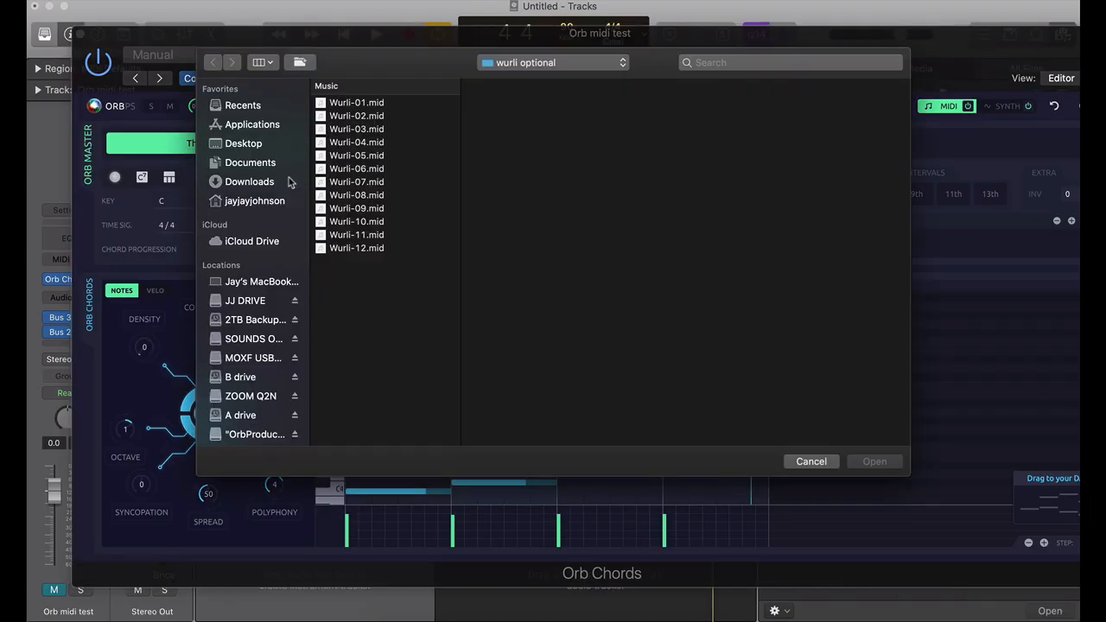
left_click(356, 159)
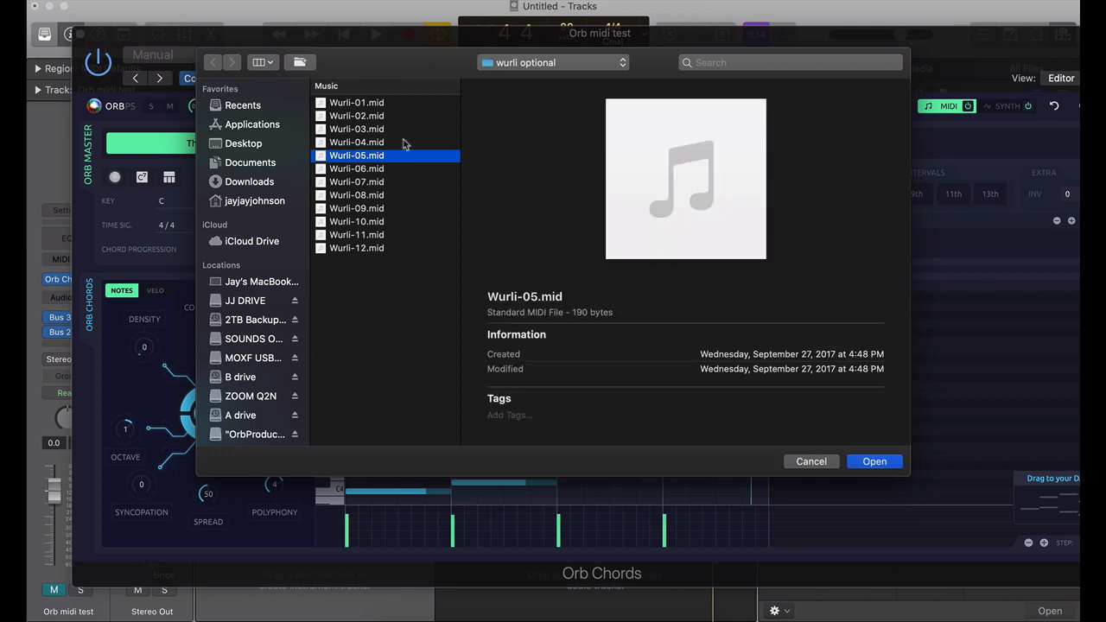
left_click(875, 462)
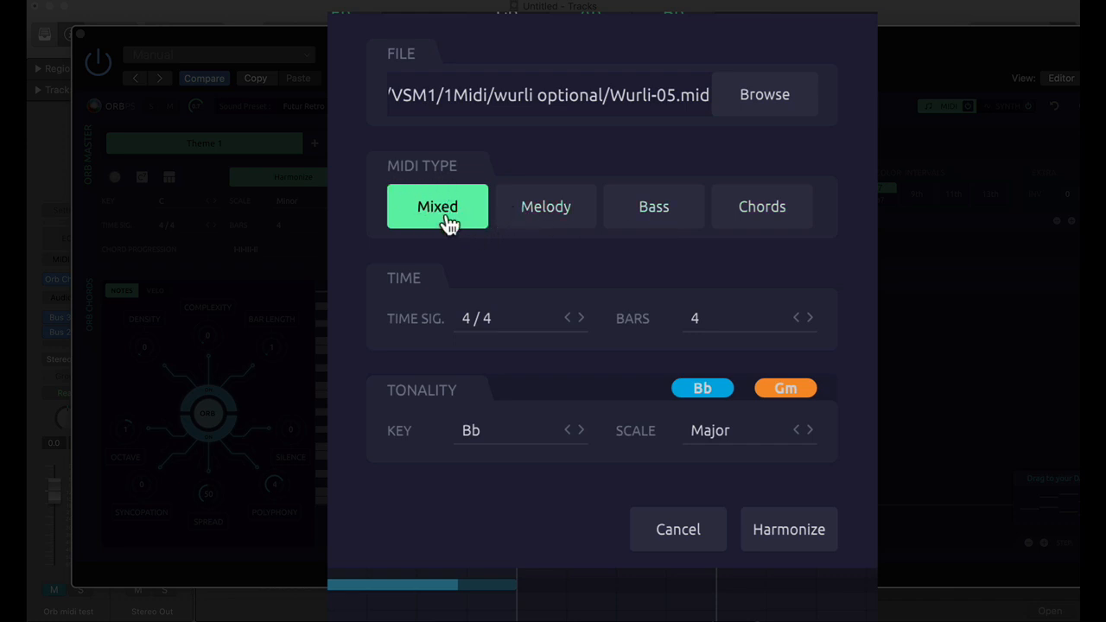
left_click(775, 220)
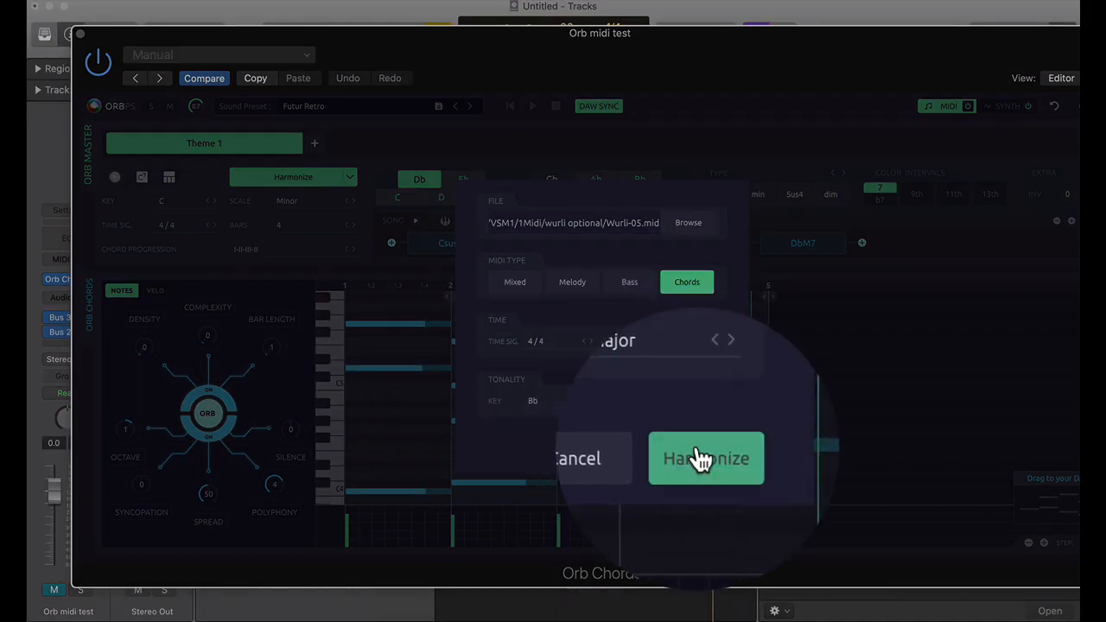
left_click(704, 463)
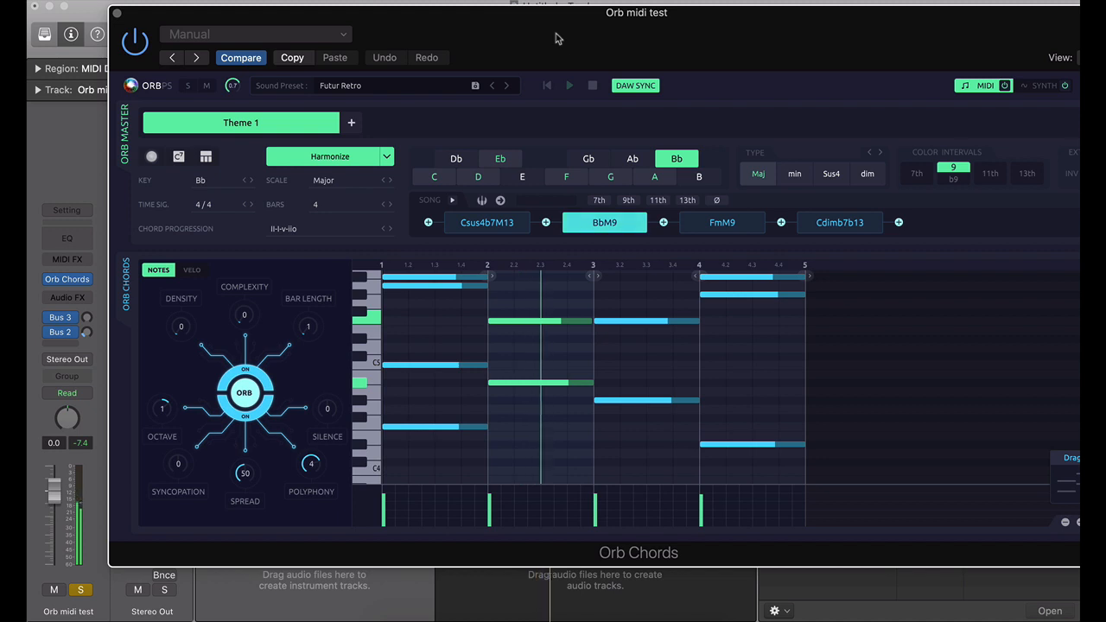
Play the soloed Orb midi test track repeatedly from the start to listen to the harmonized chord progression in Orb Chords
left_click_drag(560, 36, 508, 36)
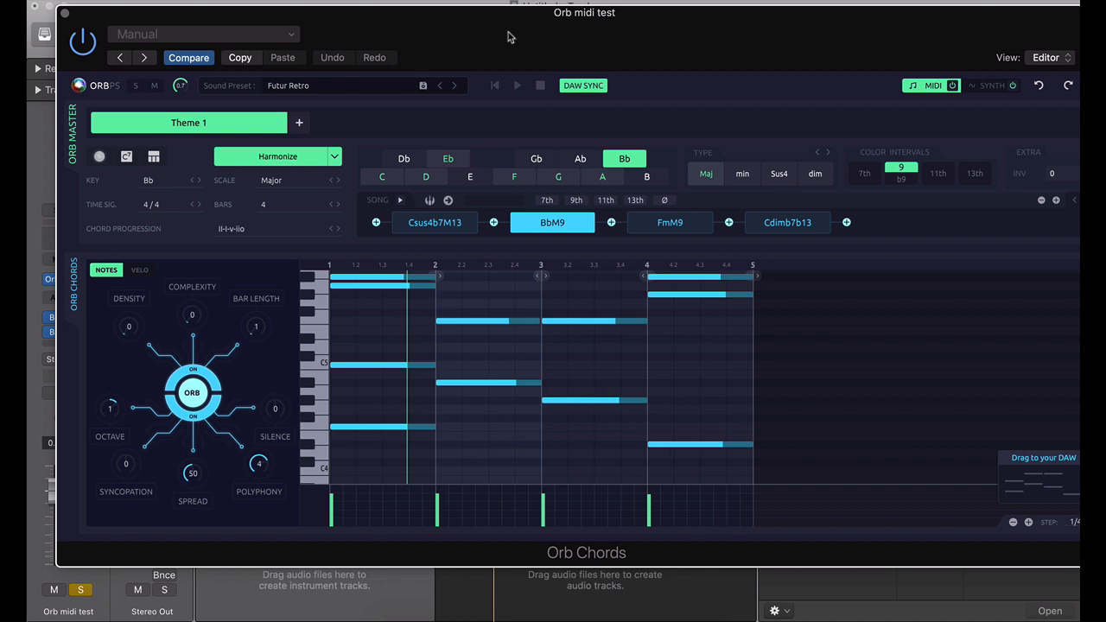
key("space")
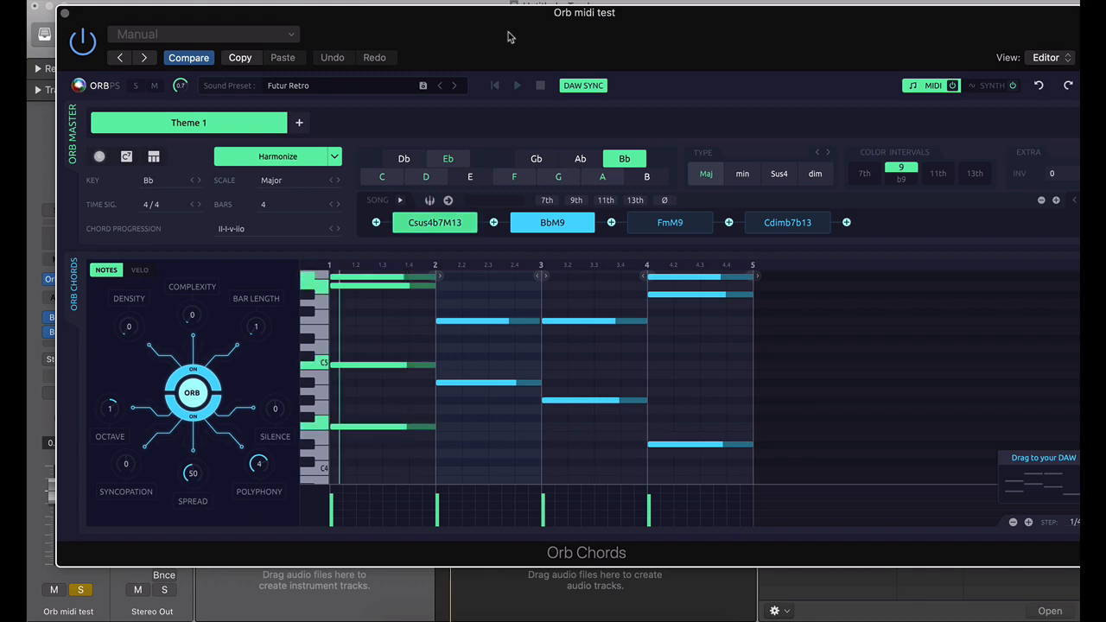
key("space")
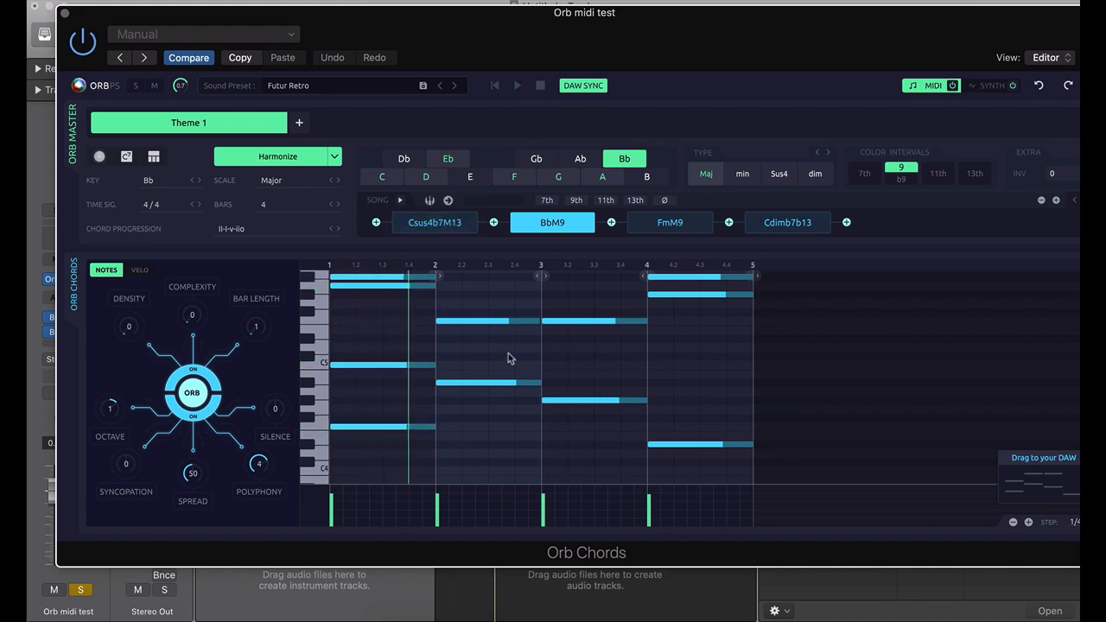
left_click_drag(532, 38, 631, 512)
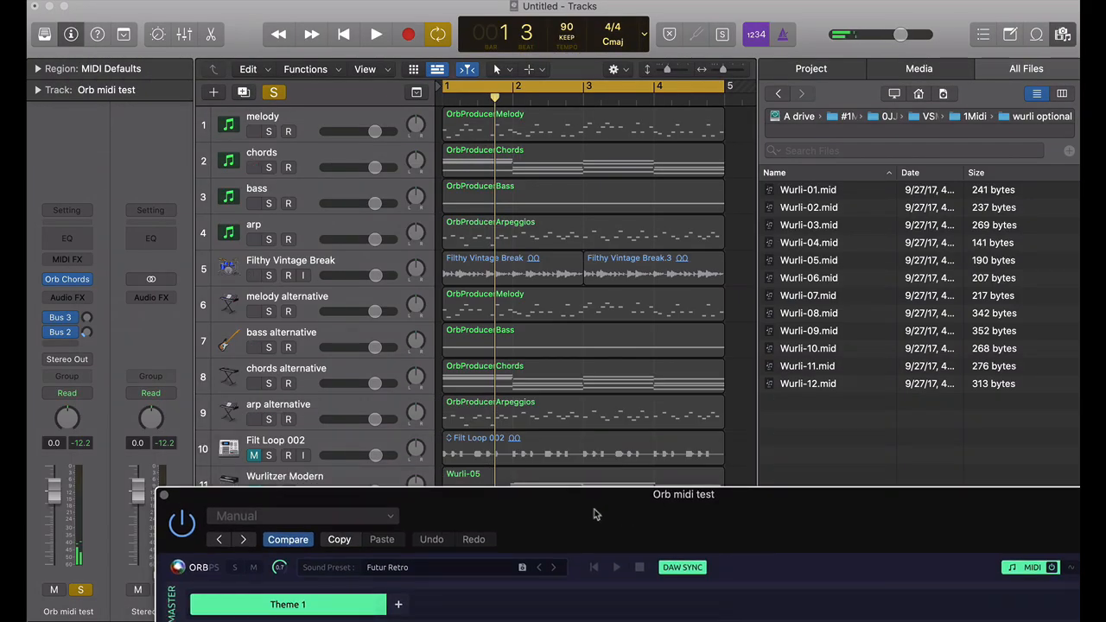
left_click_drag(529, 510, 465, 50)
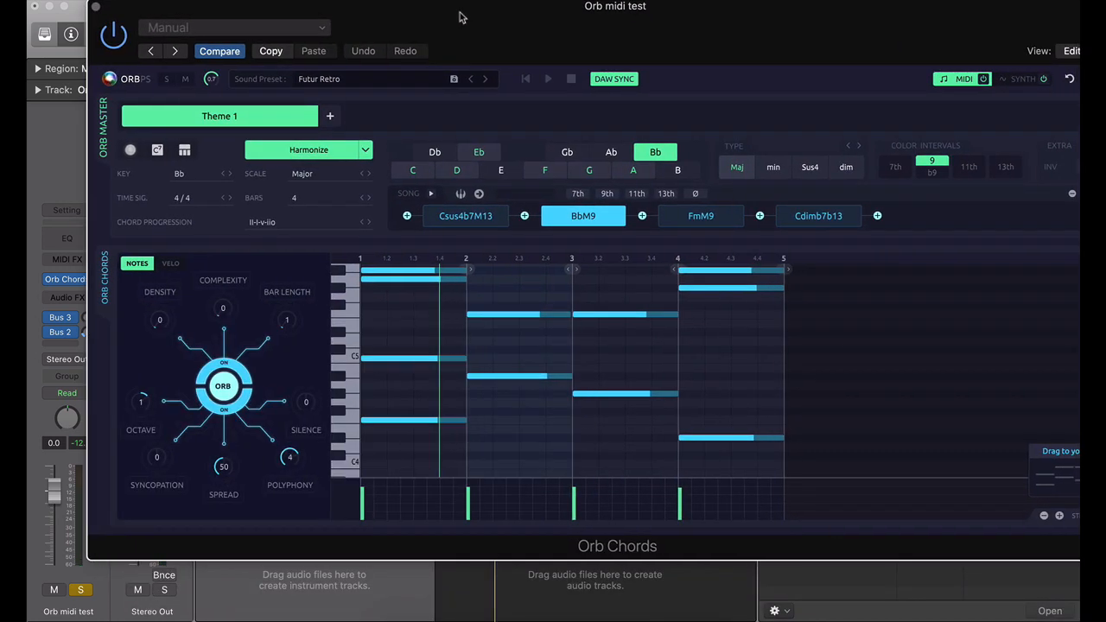
key("space")
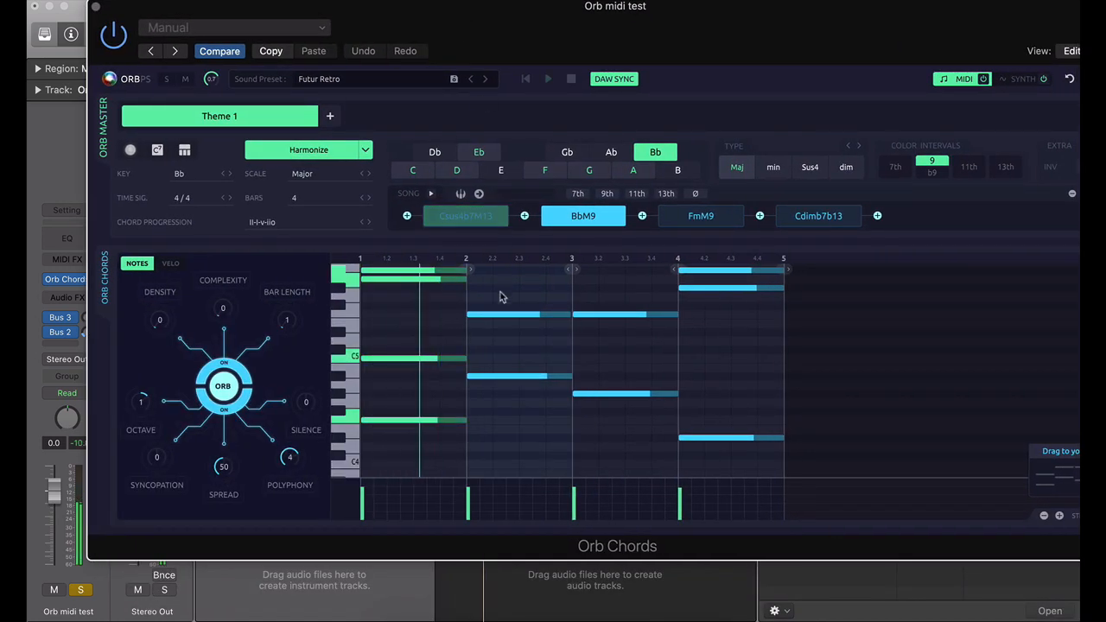
key("space")
key("space")
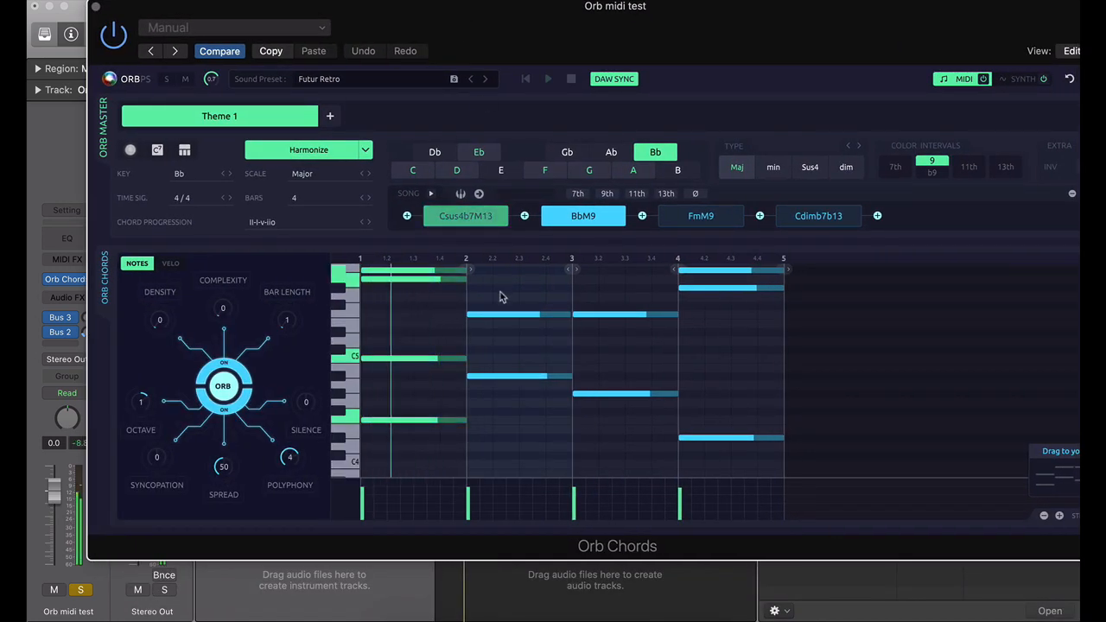